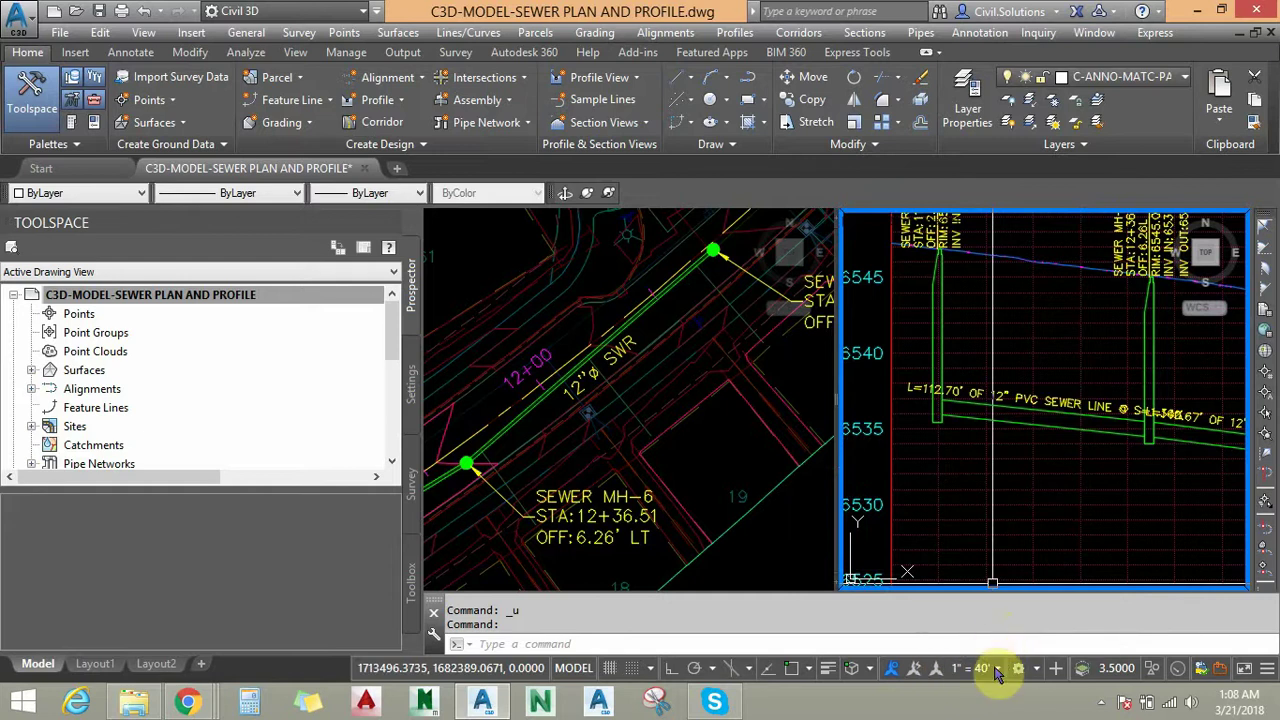
pyautogui.click(997, 675)
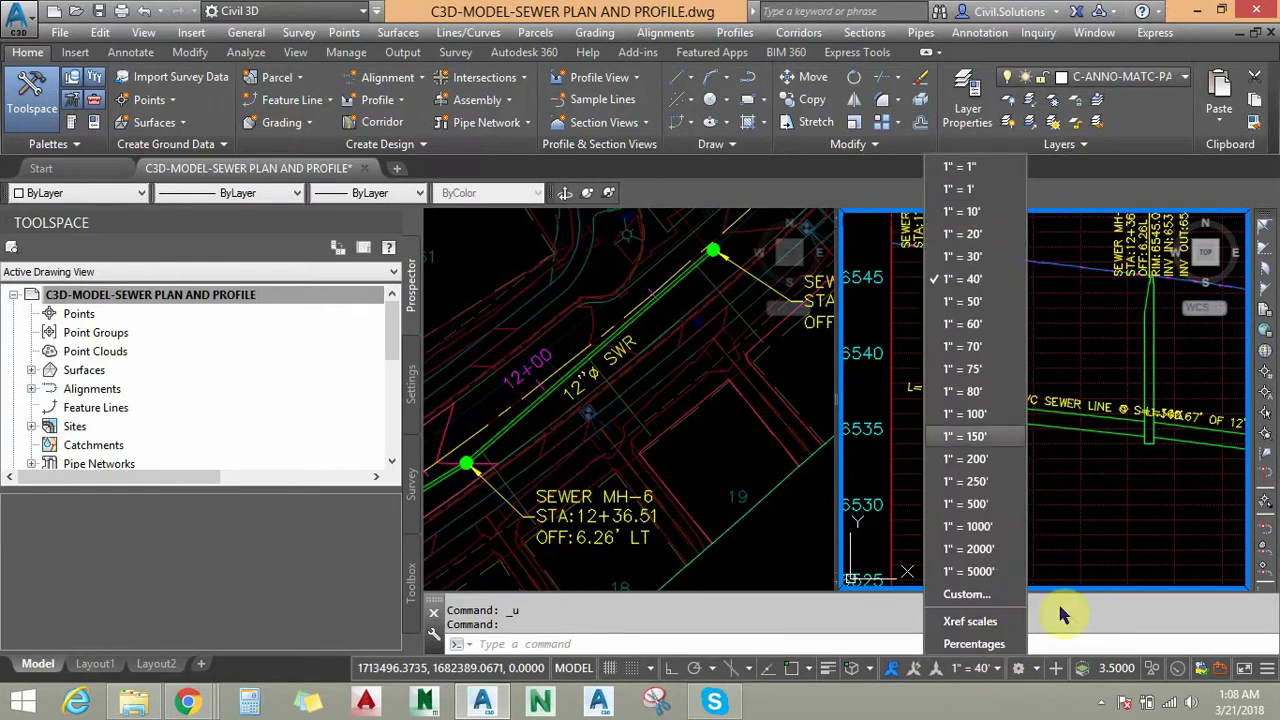
pyautogui.click(1076, 650)
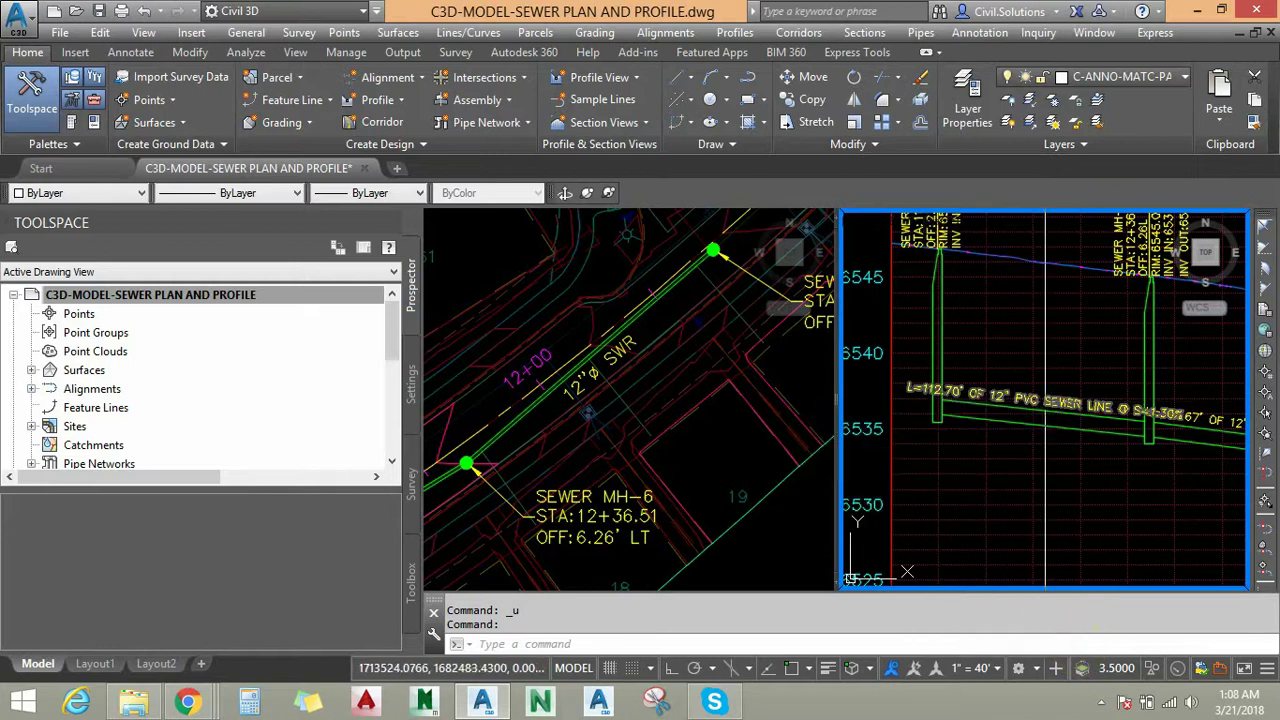
# - Start a new expression named PIPE LENGTH for the pipe plan profile label styles in the drawing settings
pyautogui.click(414, 378)
pyautogui.moveTo(397, 306); pyautogui.dragTo(393, 383)
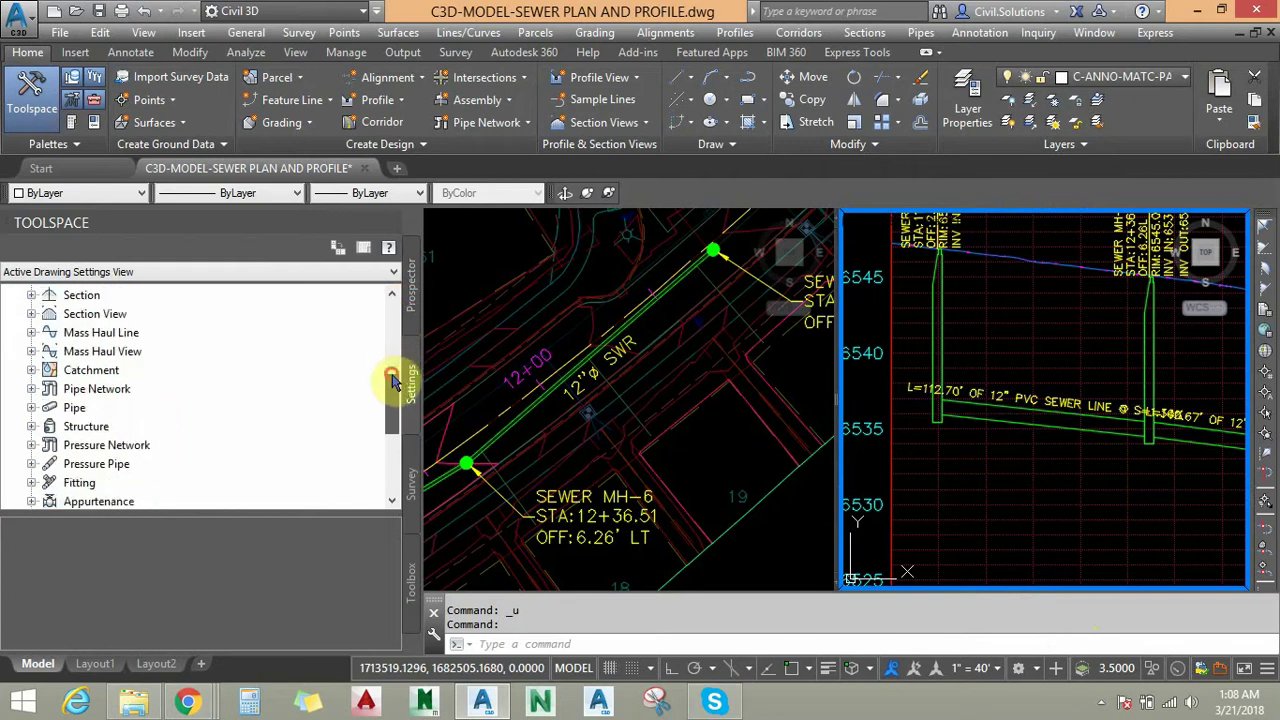
pyautogui.click(36, 408)
pyautogui.click(31, 407)
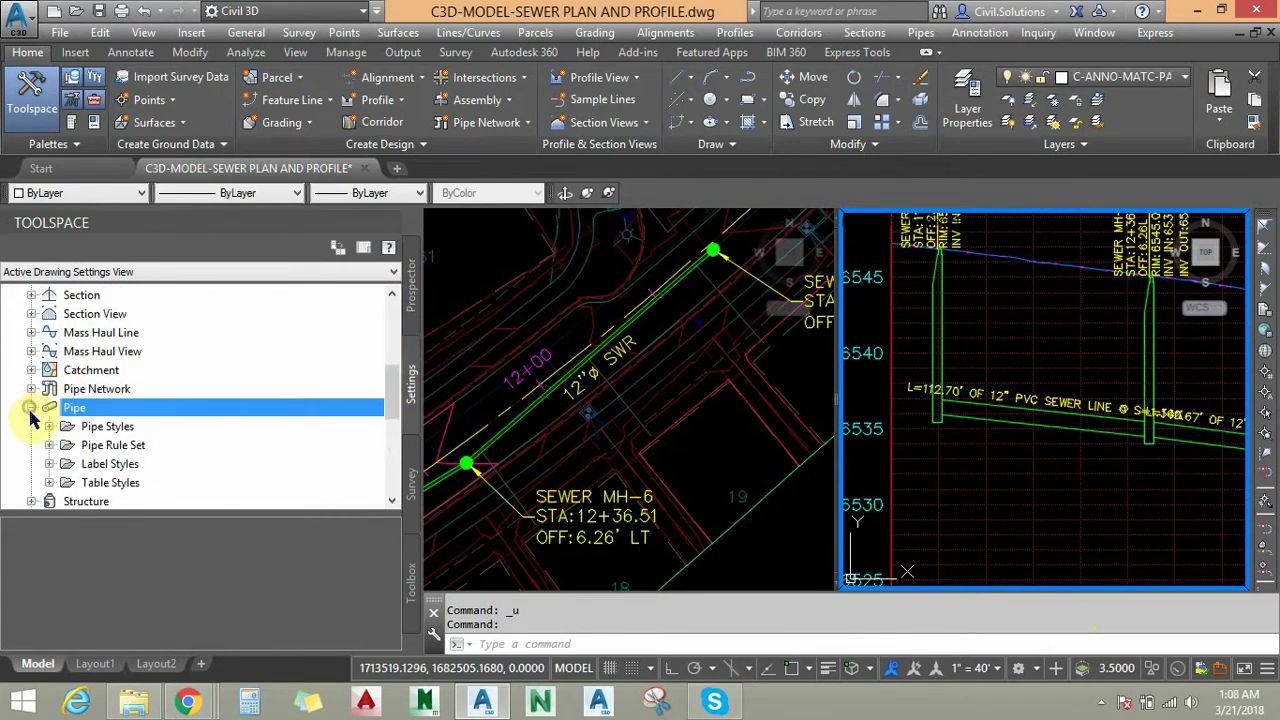
pyautogui.click(49, 464)
pyautogui.click(67, 446)
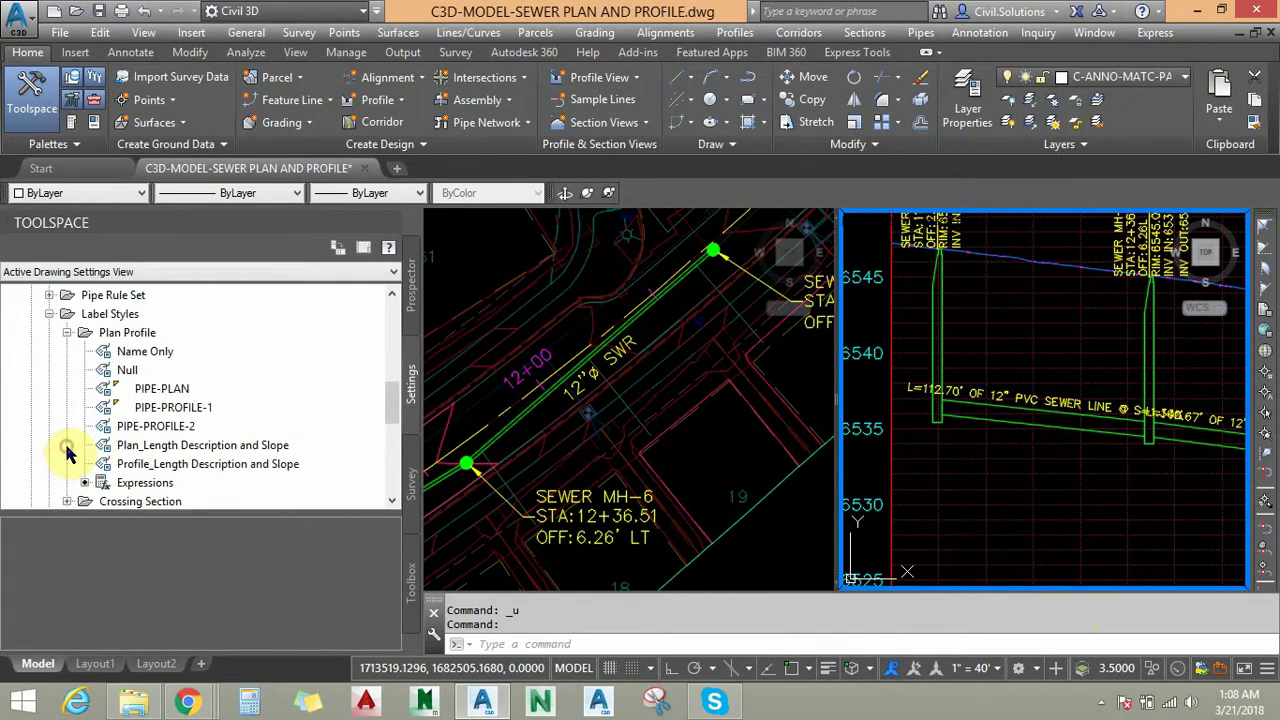
pyautogui.click(145, 483)
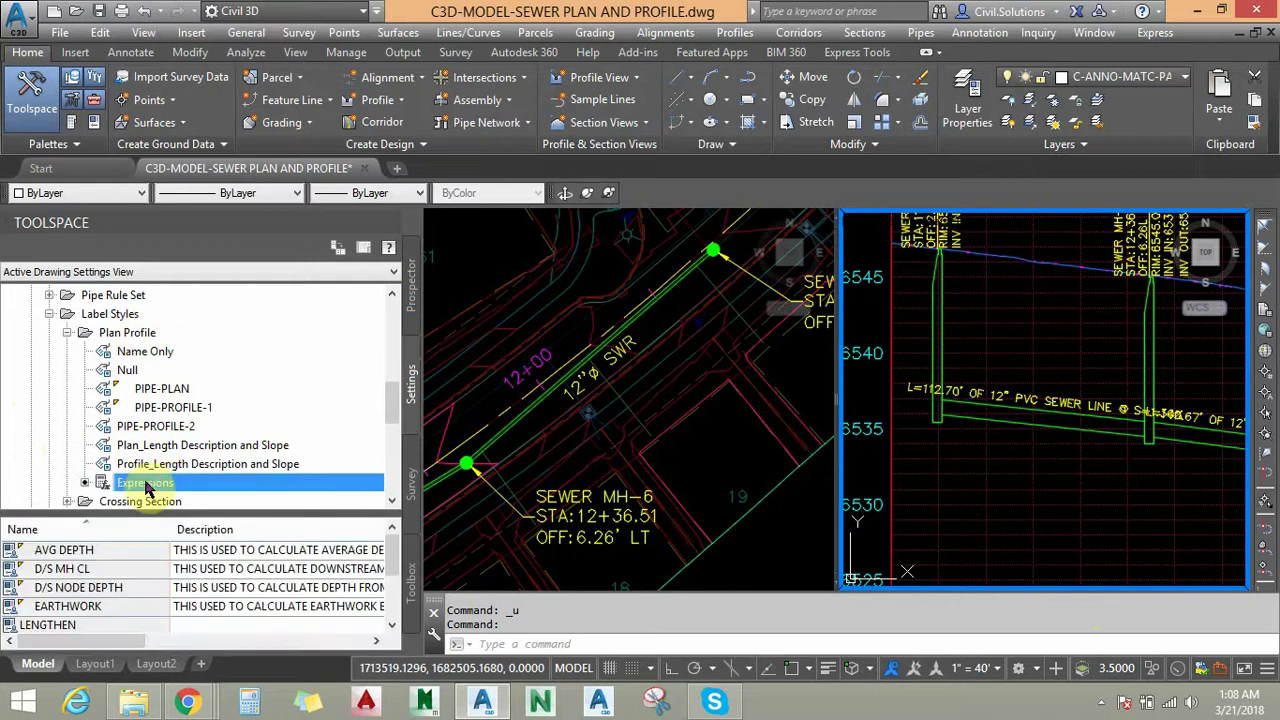
pyautogui.rightClick(145, 484)
pyautogui.click(198, 492)
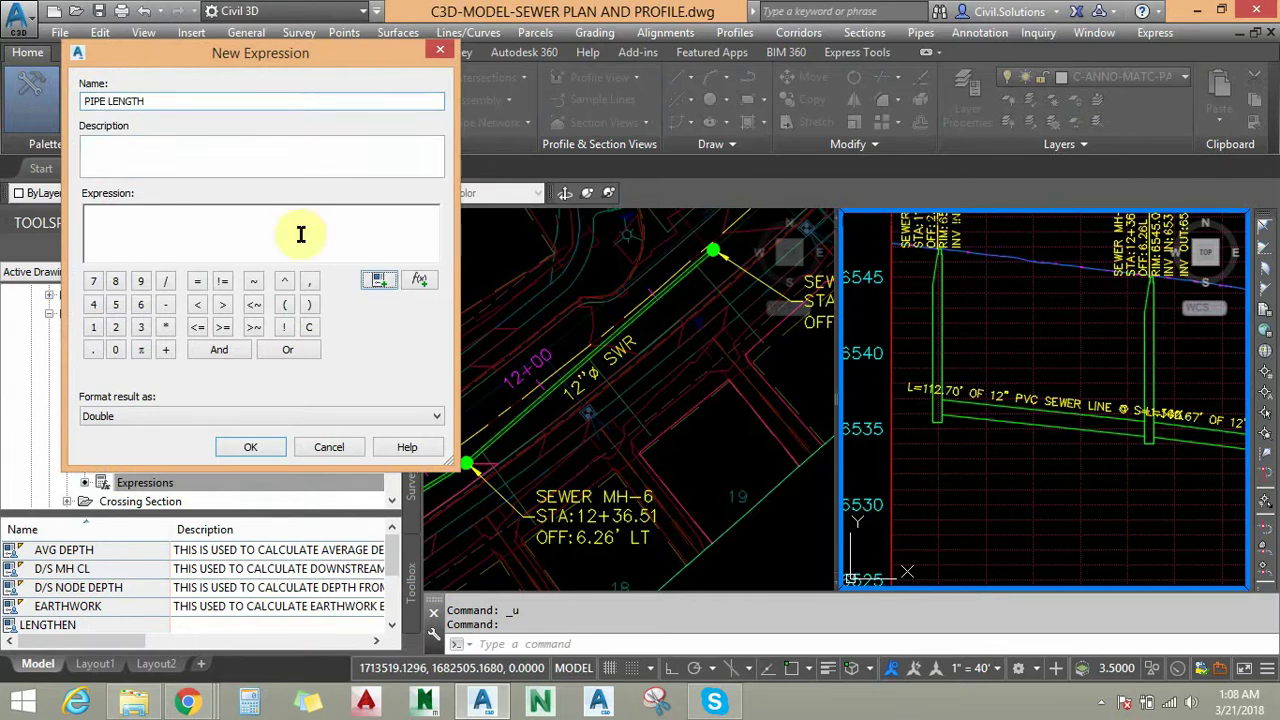
# - Define the expression as {2D Length - Center to Center}/{Drawing Scale Conversion}, save it and collapse the pipe label styles
pyautogui.click(380, 288)
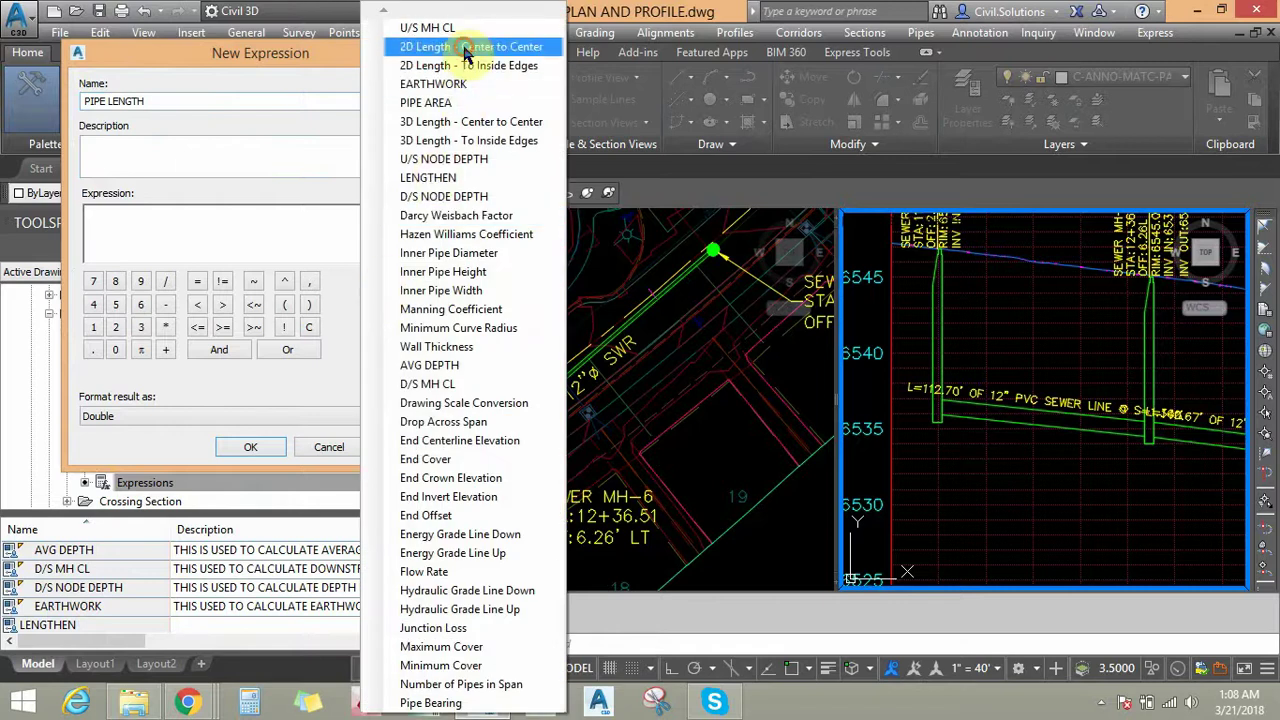
pyautogui.click(470, 45)
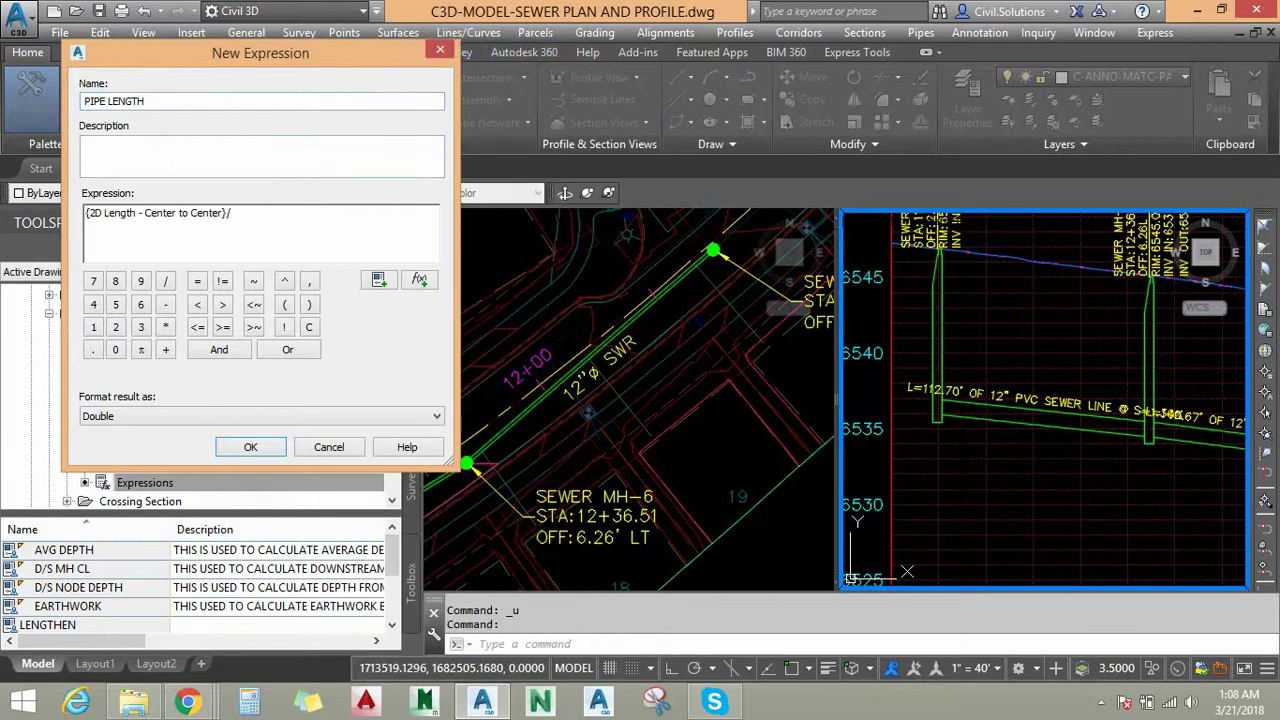
pyautogui.click(386, 278)
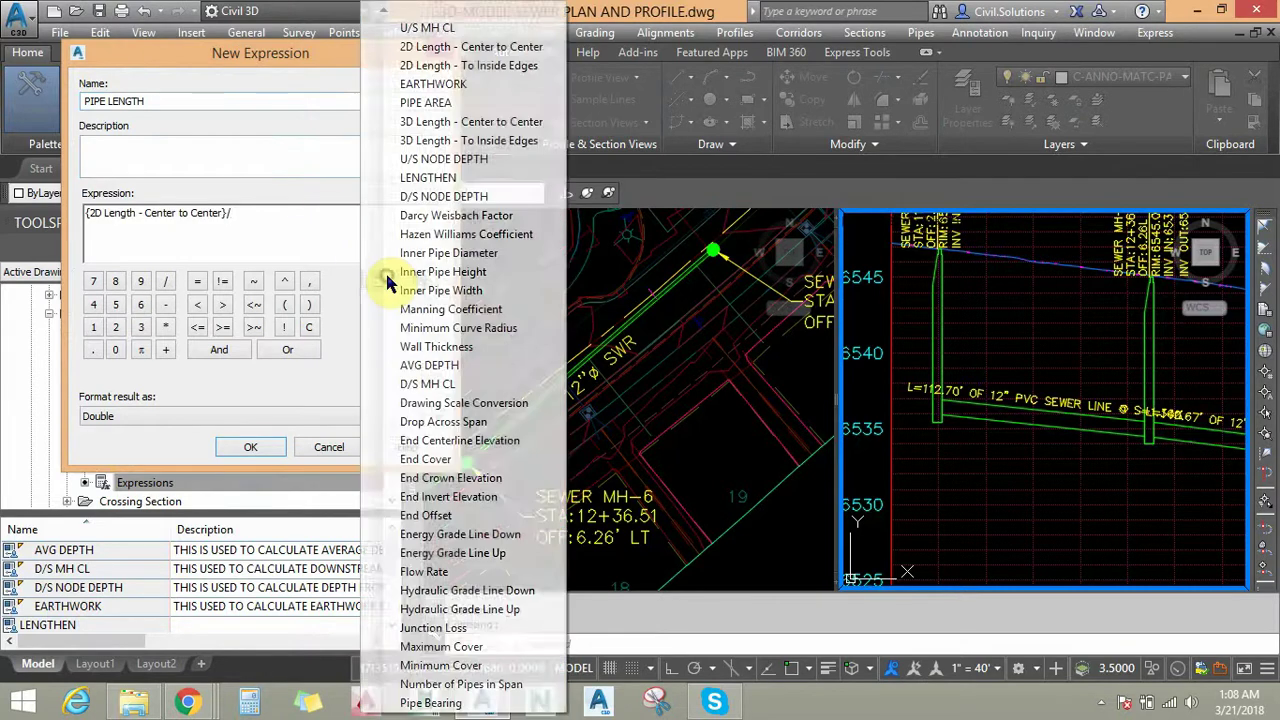
pyautogui.click(440, 402)
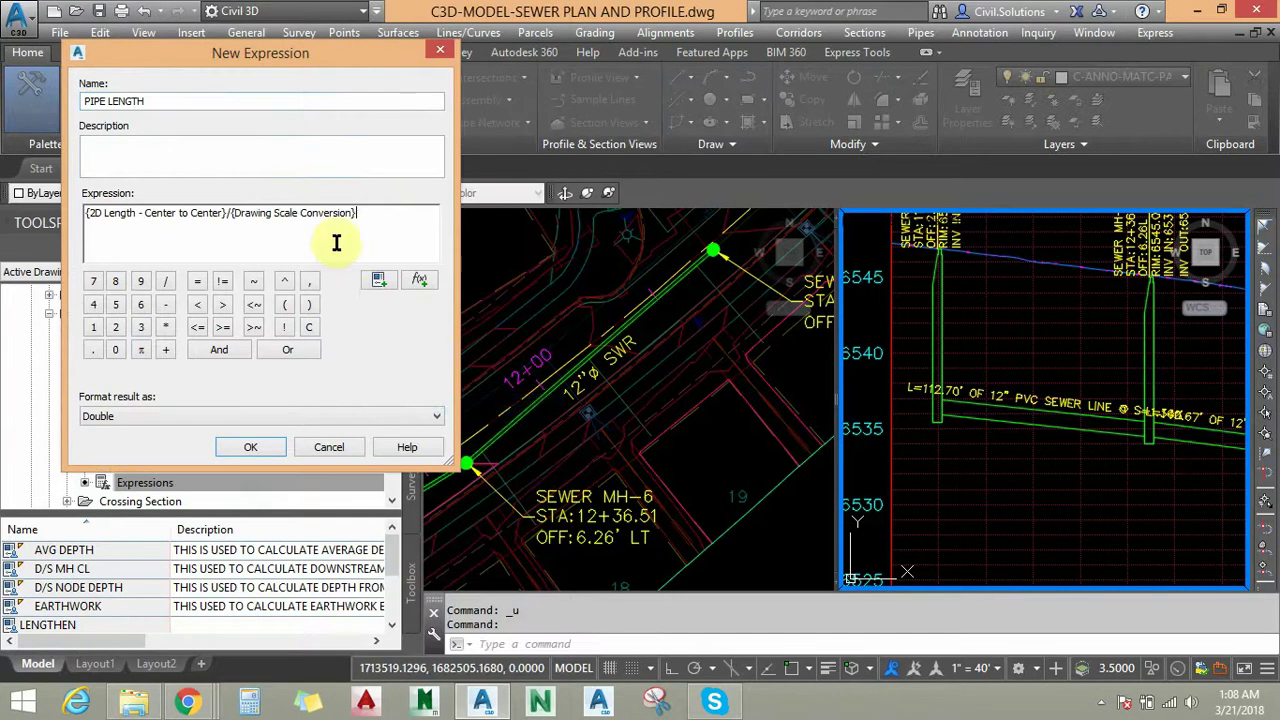
pyautogui.click(250, 446)
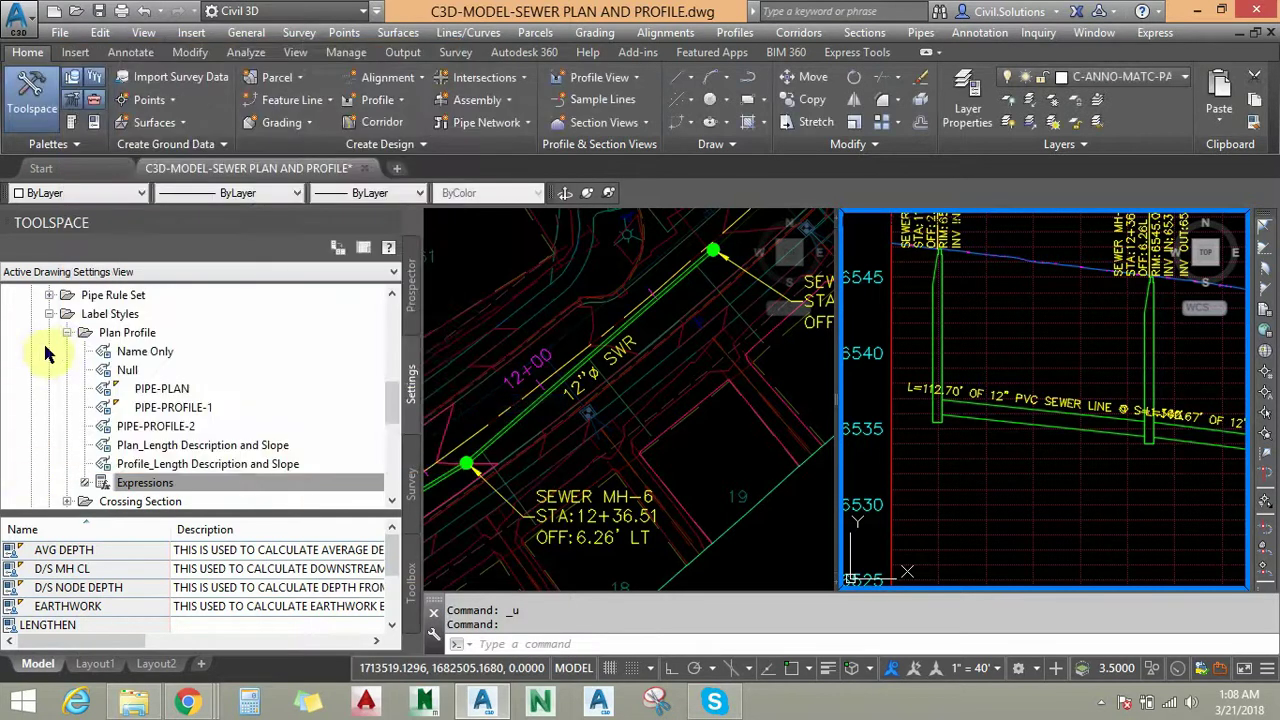
pyautogui.click(66, 333)
pyautogui.click(49, 314)
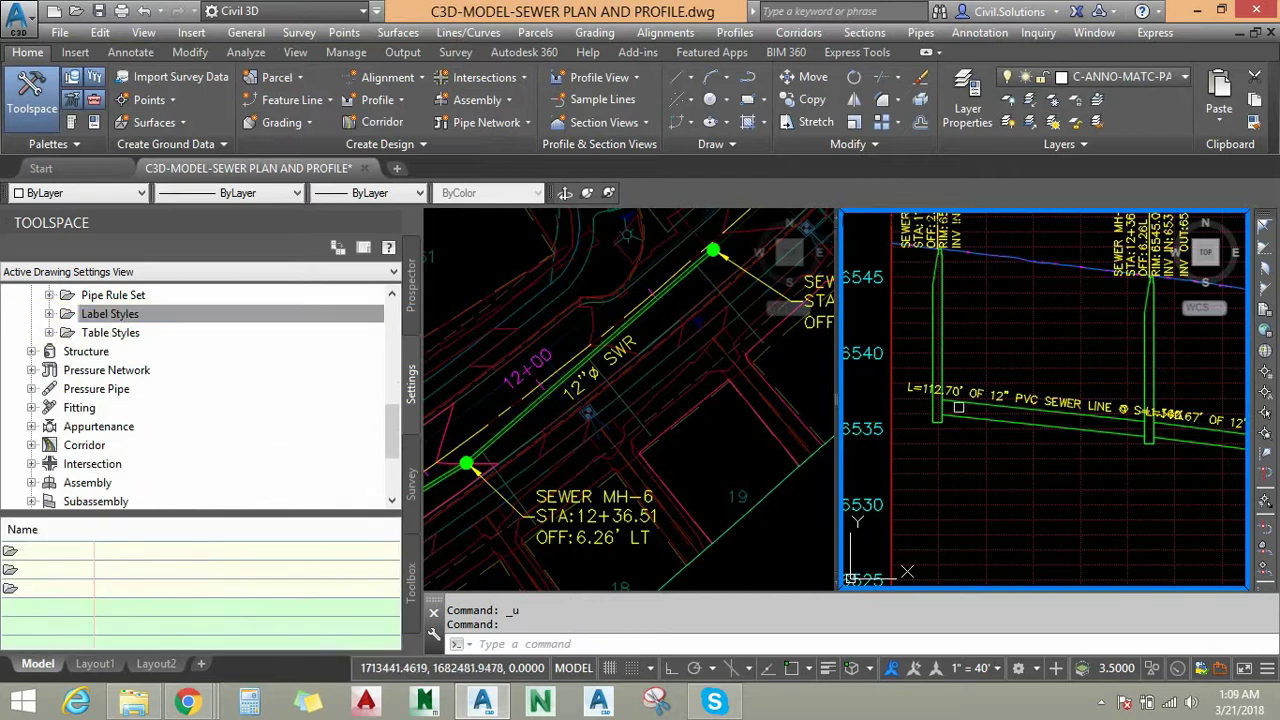
# - Open the PIPE-PROFILE-1 label style for editing from the label of the 112.70' pipe in the profile view
pyautogui.click(1040, 404)
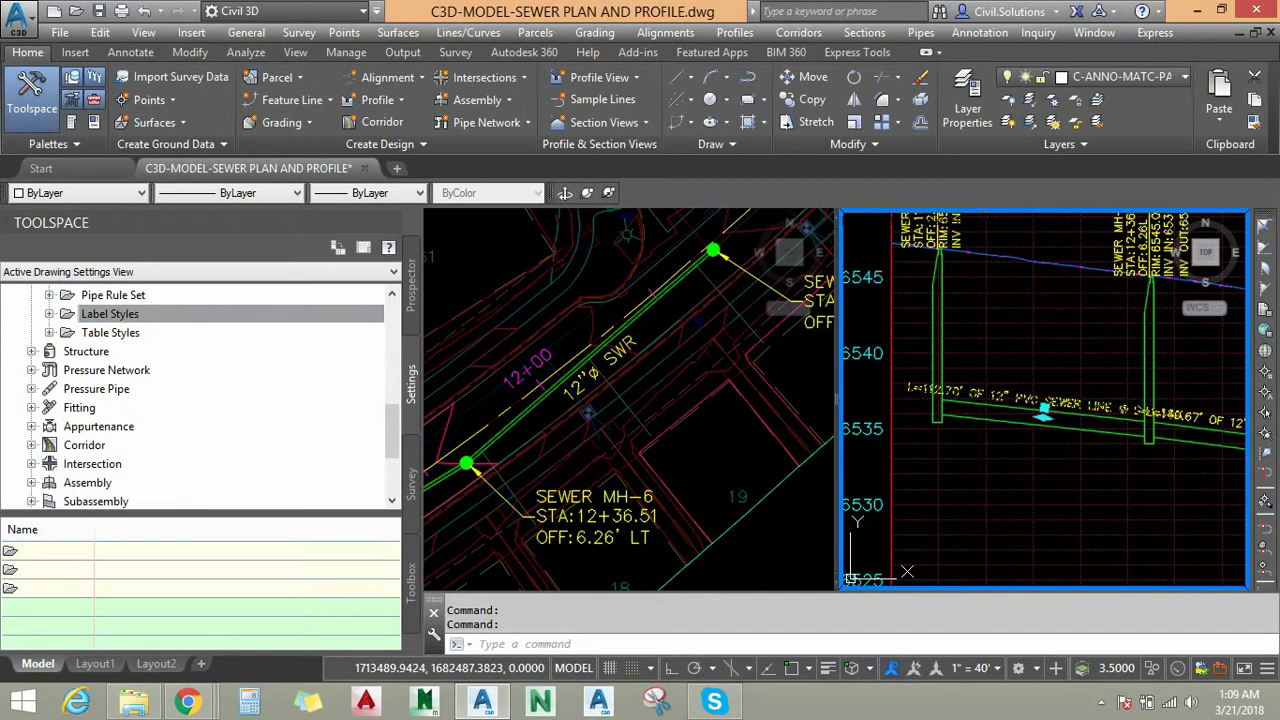
pyautogui.rightClick(980, 316)
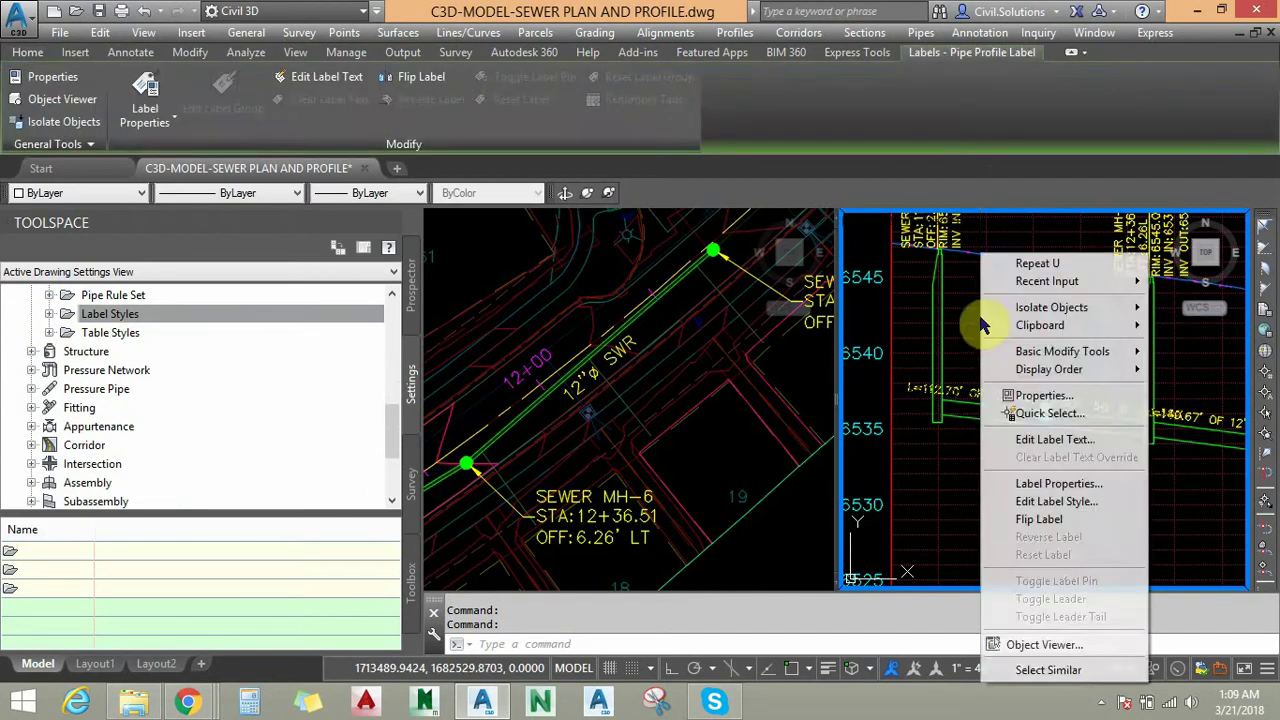
pyautogui.click(1068, 510)
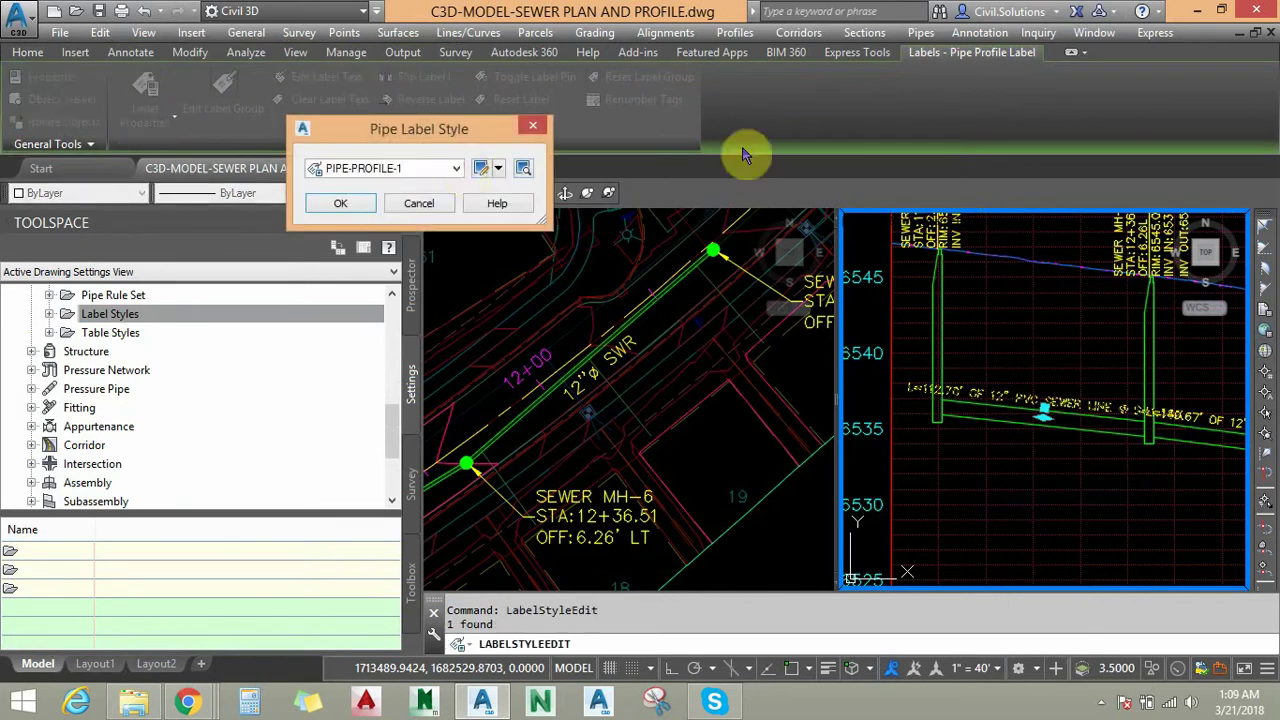
pyautogui.click(494, 170)
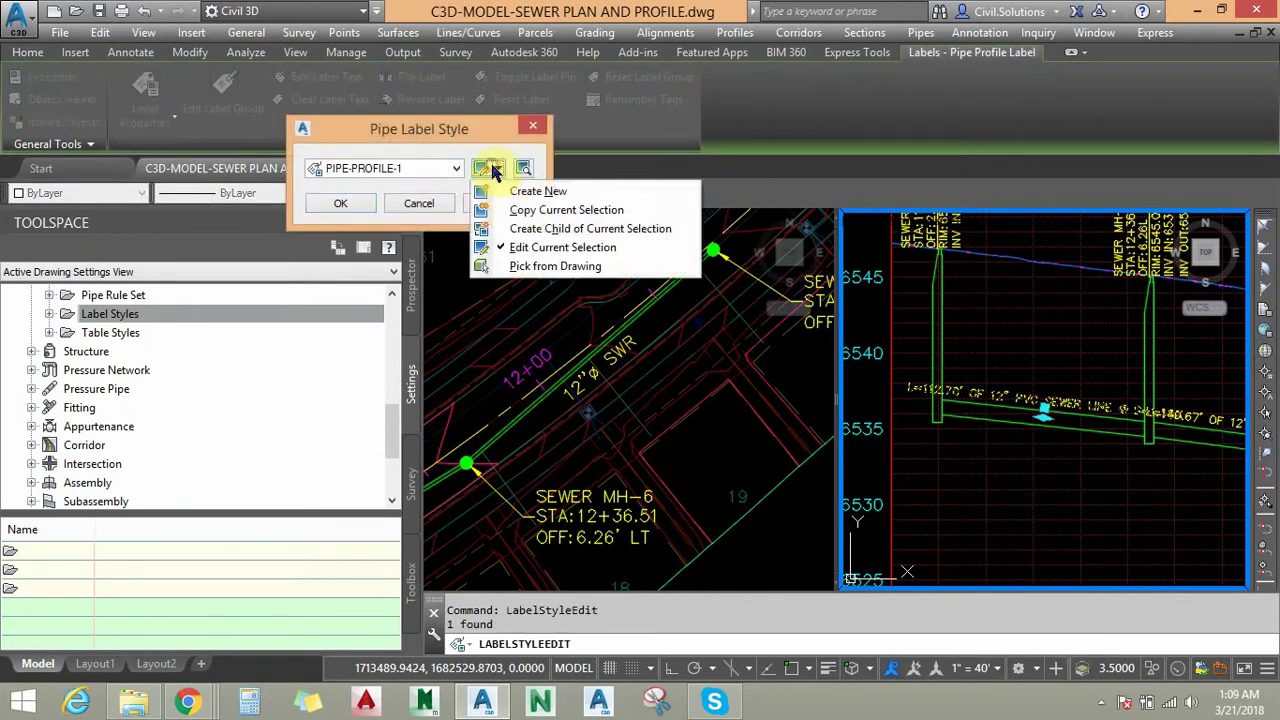
pyautogui.click(495, 246)
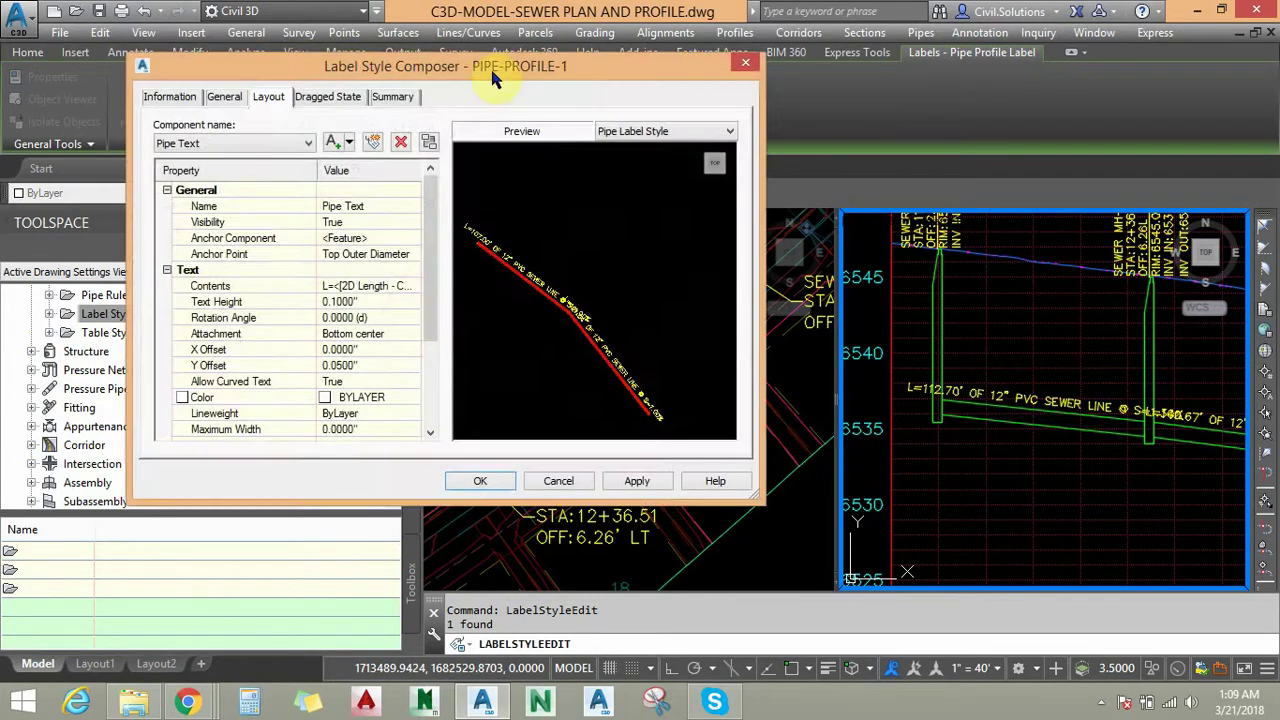
pyautogui.moveTo(481, 66); pyautogui.dragTo(503, 75)
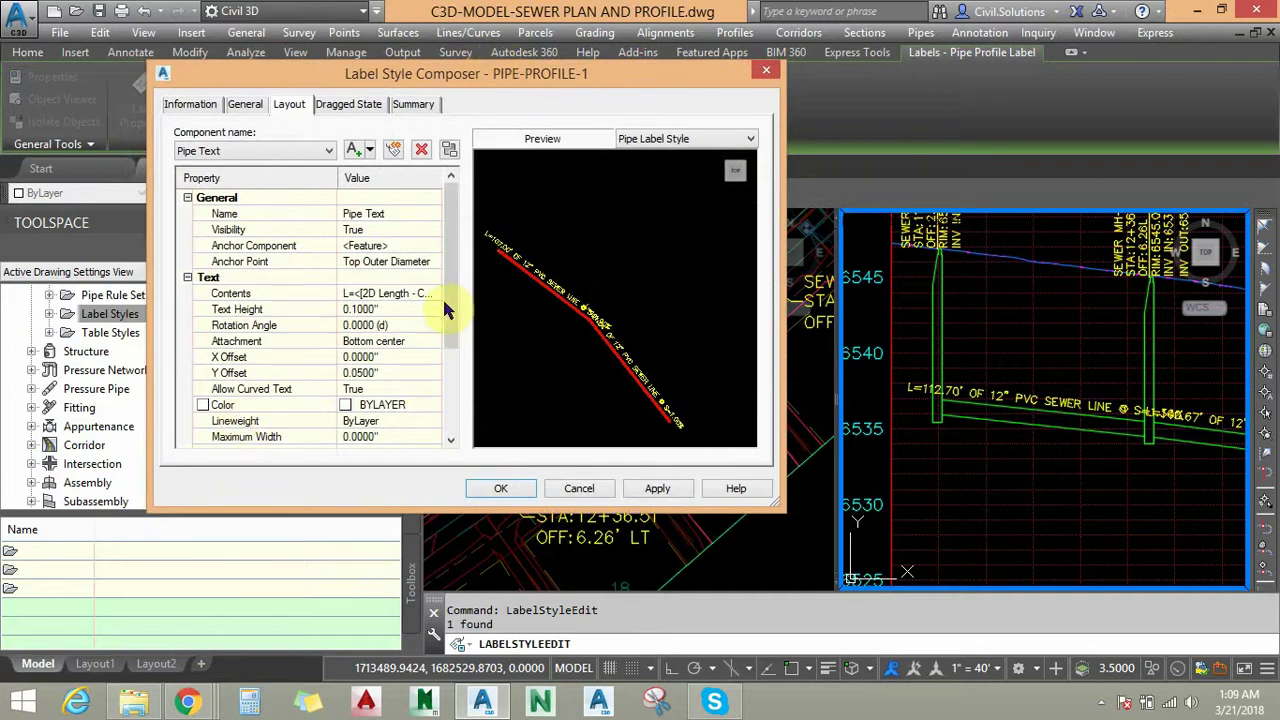
# - Set the Pipe Text component's maximum width to the PIPE LENGTH expression and apply the label style
pyautogui.scroll(-3, 452, 272)
pyautogui.click(289, 388)
pyautogui.click(405, 387)
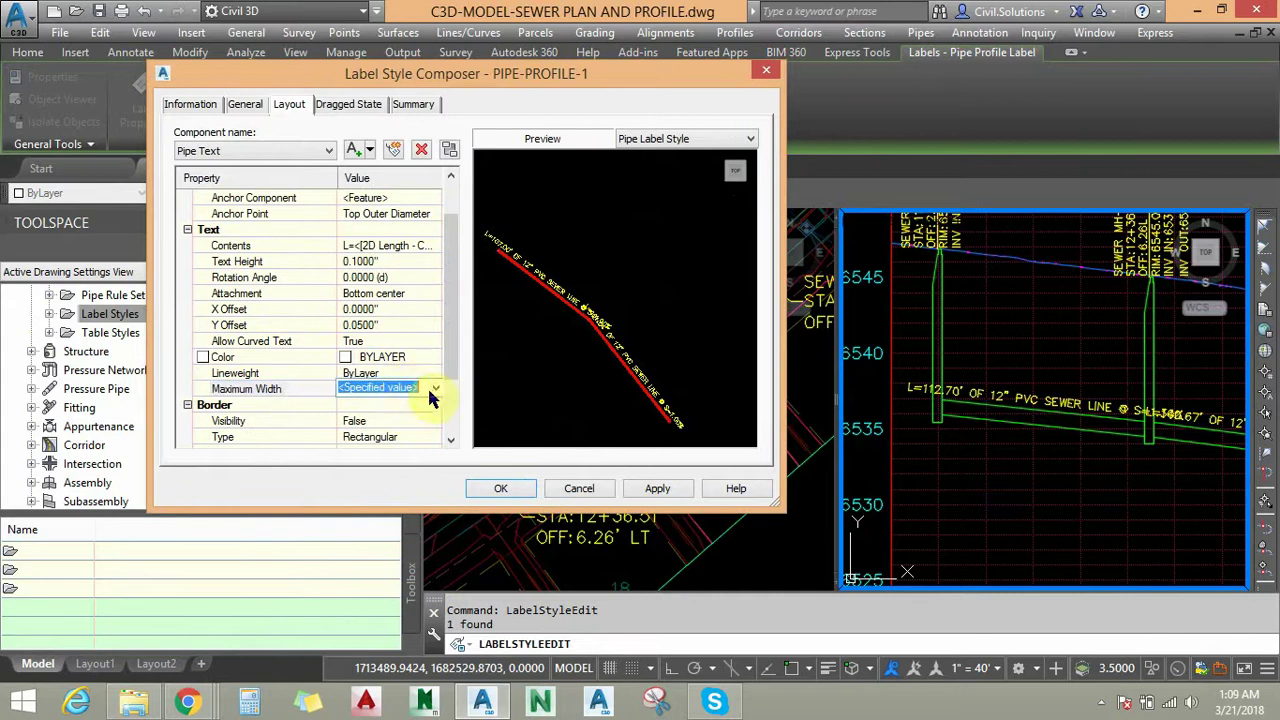
pyautogui.click(436, 389)
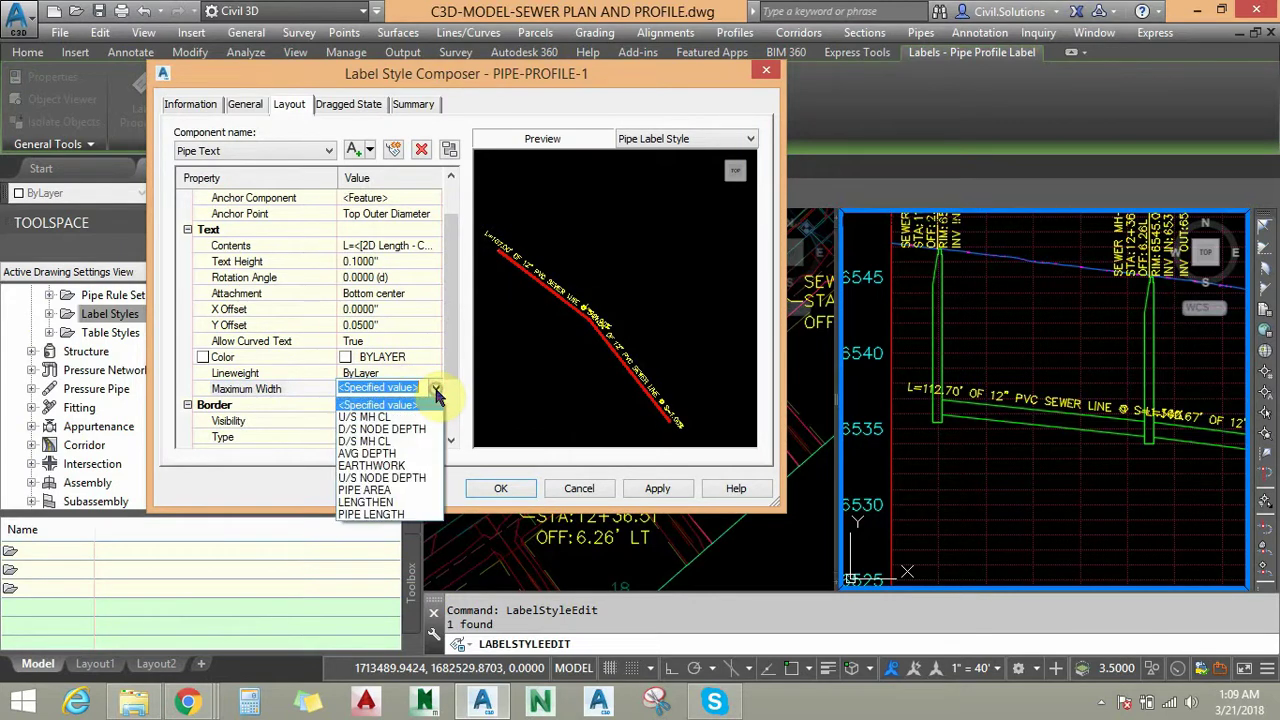
pyautogui.click(395, 514)
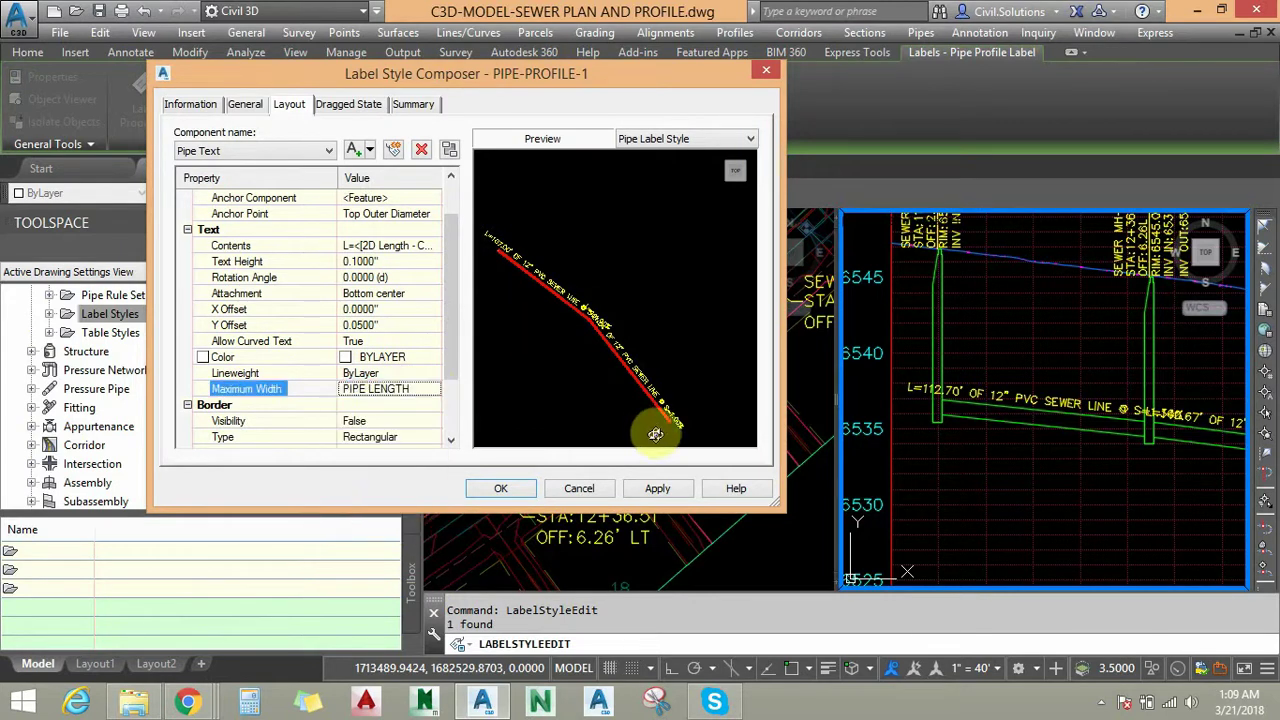
pyautogui.click(657, 488)
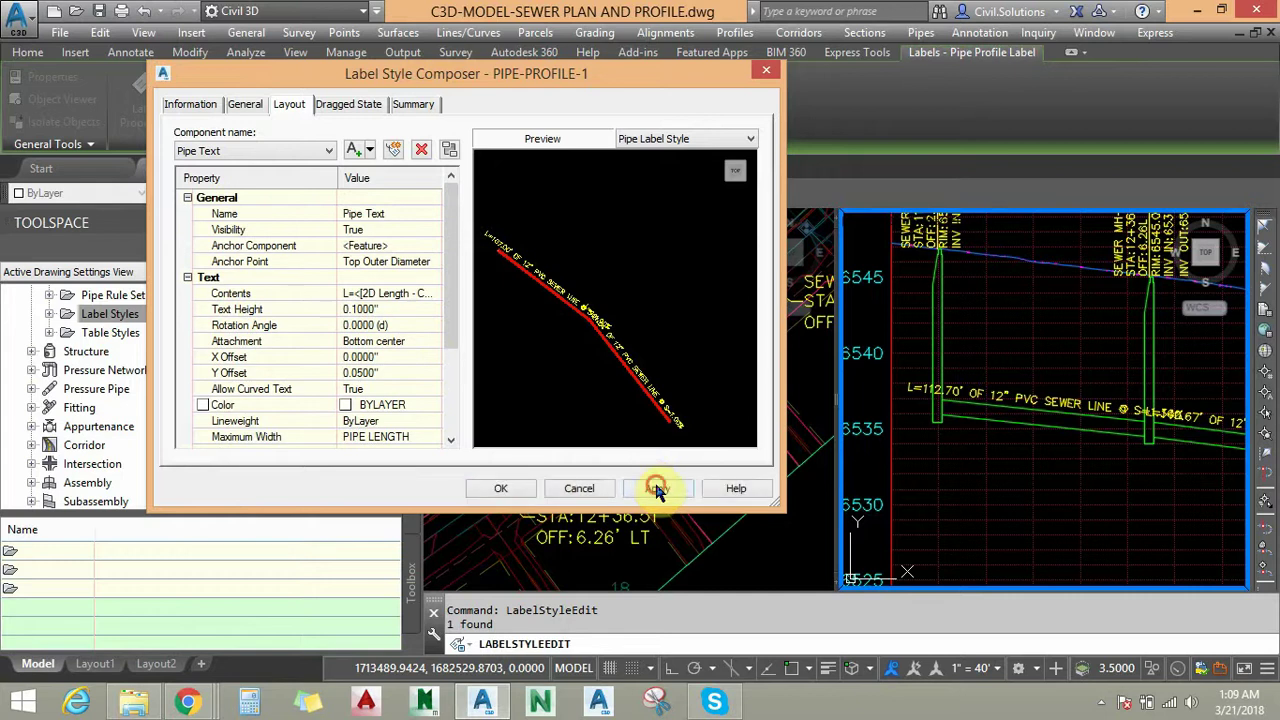
pyautogui.click(482, 492)
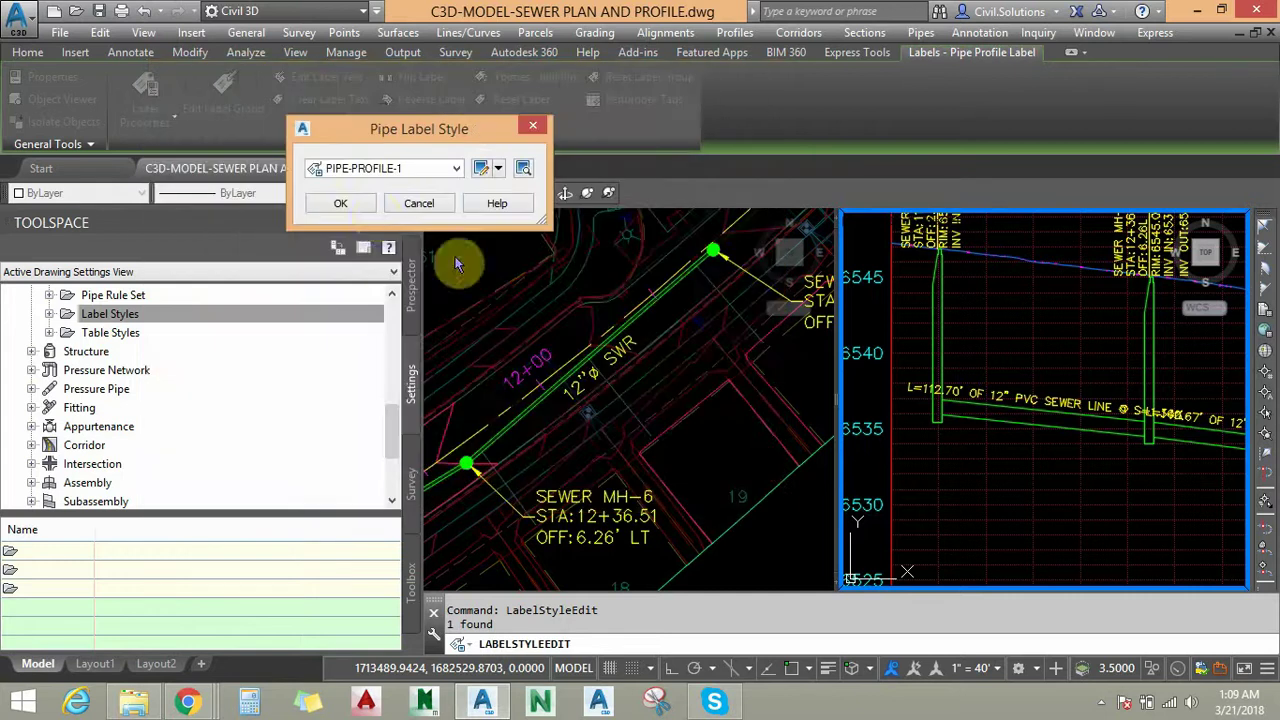
pyautogui.click(342, 205)
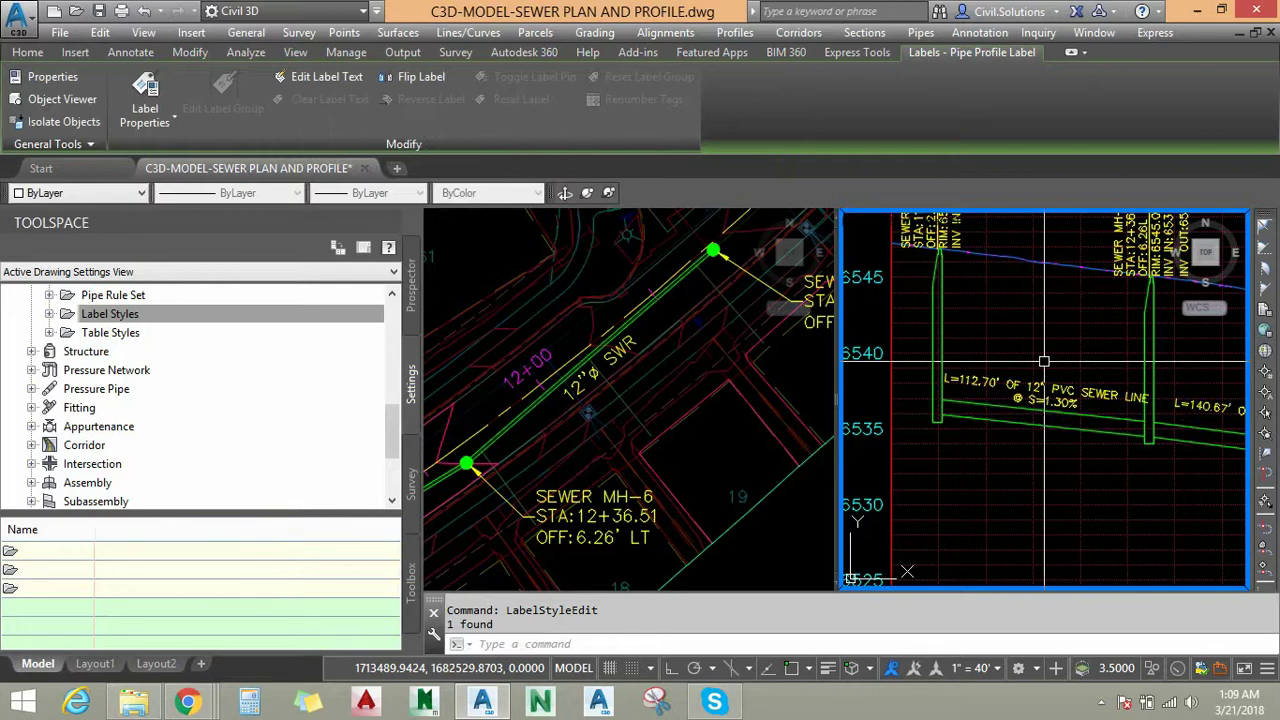
# - Examine how the pipe labels fit between the manholes along the sewer profile
pyautogui.moveTo(1063, 447)
pyautogui.mouseDown(button='middle')
pyautogui.moveTo(1034, 437)
pyautogui.moveTo(1046, 443)
pyautogui.mouseUp(button='middle')
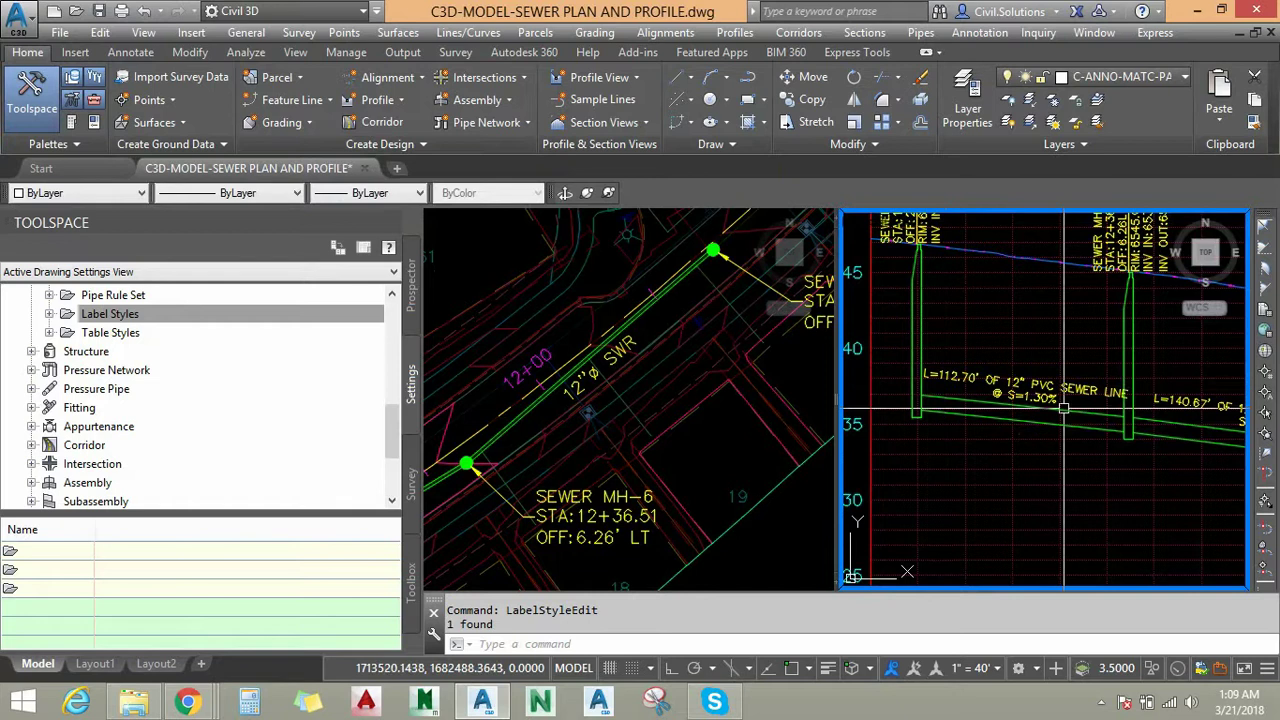
pyautogui.scroll(-3, 1074, 423)
pyautogui.scroll(-1, 990, 416)
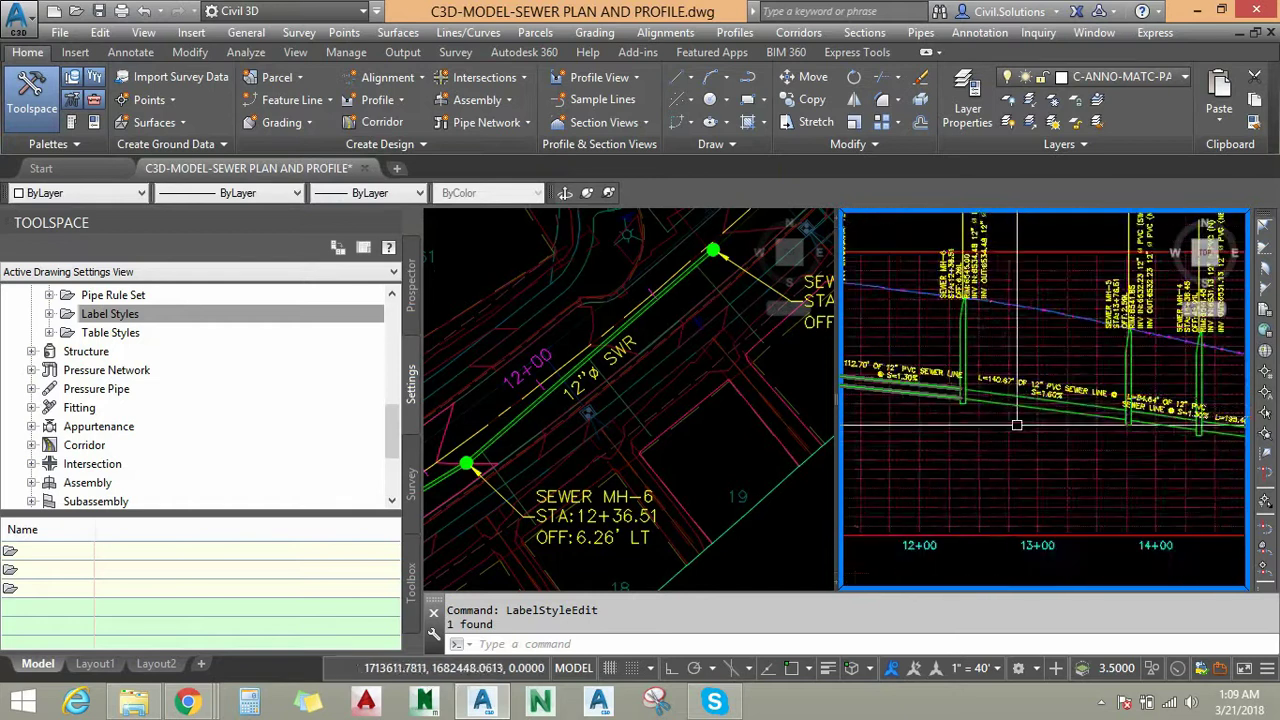
pyautogui.moveTo(1154, 457); pyautogui.dragTo(934, 430, button='middle')
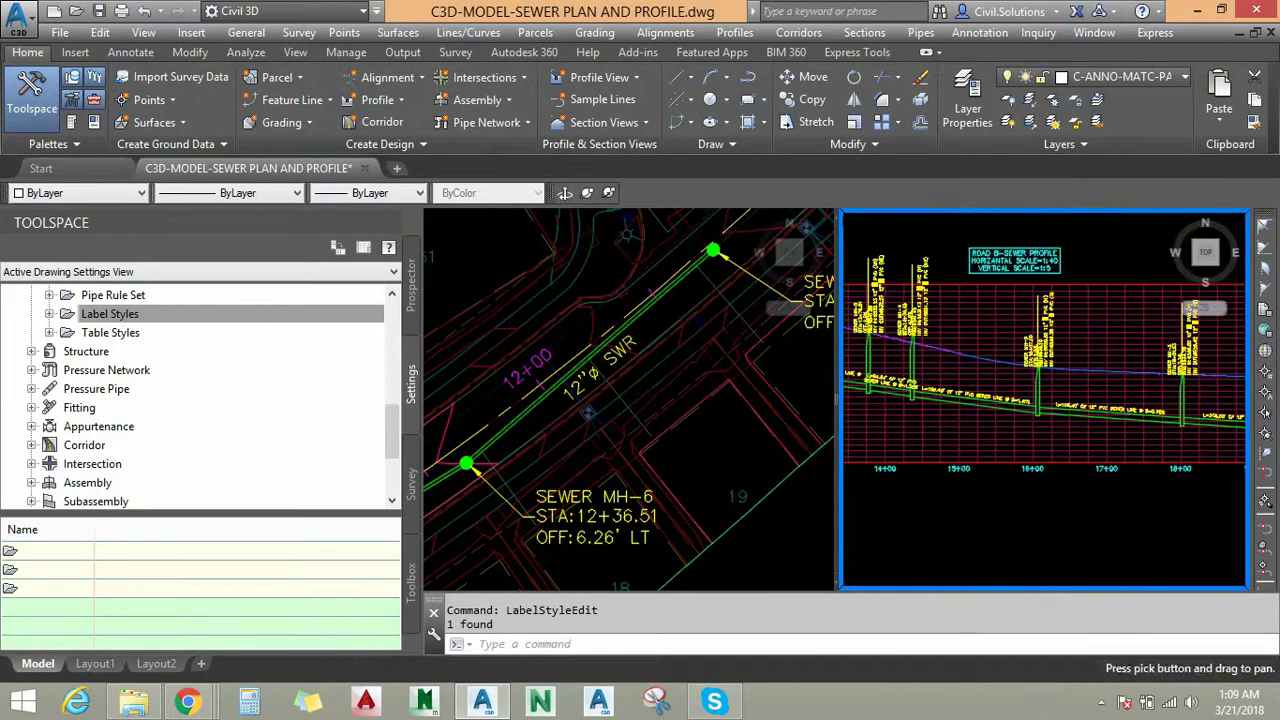
pyautogui.scroll(5, 1200, 432)
pyautogui.scroll(-2, 1214, 423)
pyautogui.scroll(1, 1210, 425)
pyautogui.moveTo(1050, 429); pyautogui.dragTo(1163, 437, button='middle')
pyautogui.scroll(-1, 955, 400)
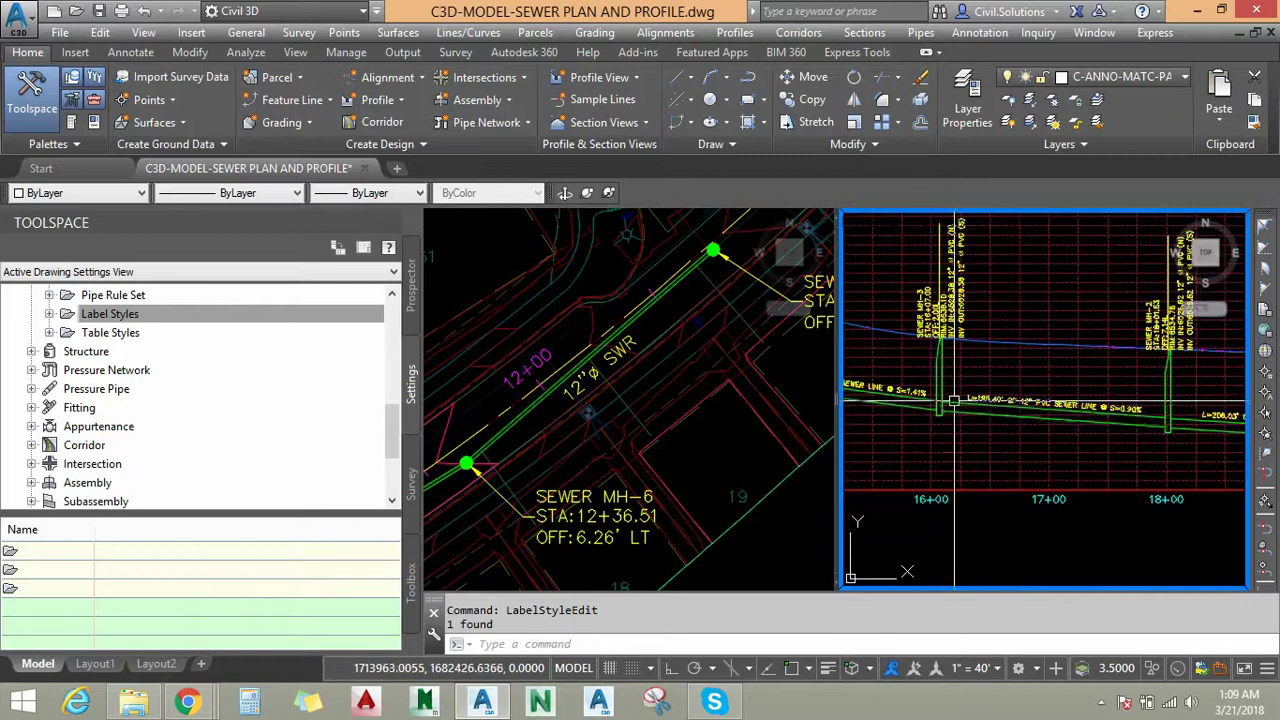
pyautogui.scroll(-1, 1110, 449)
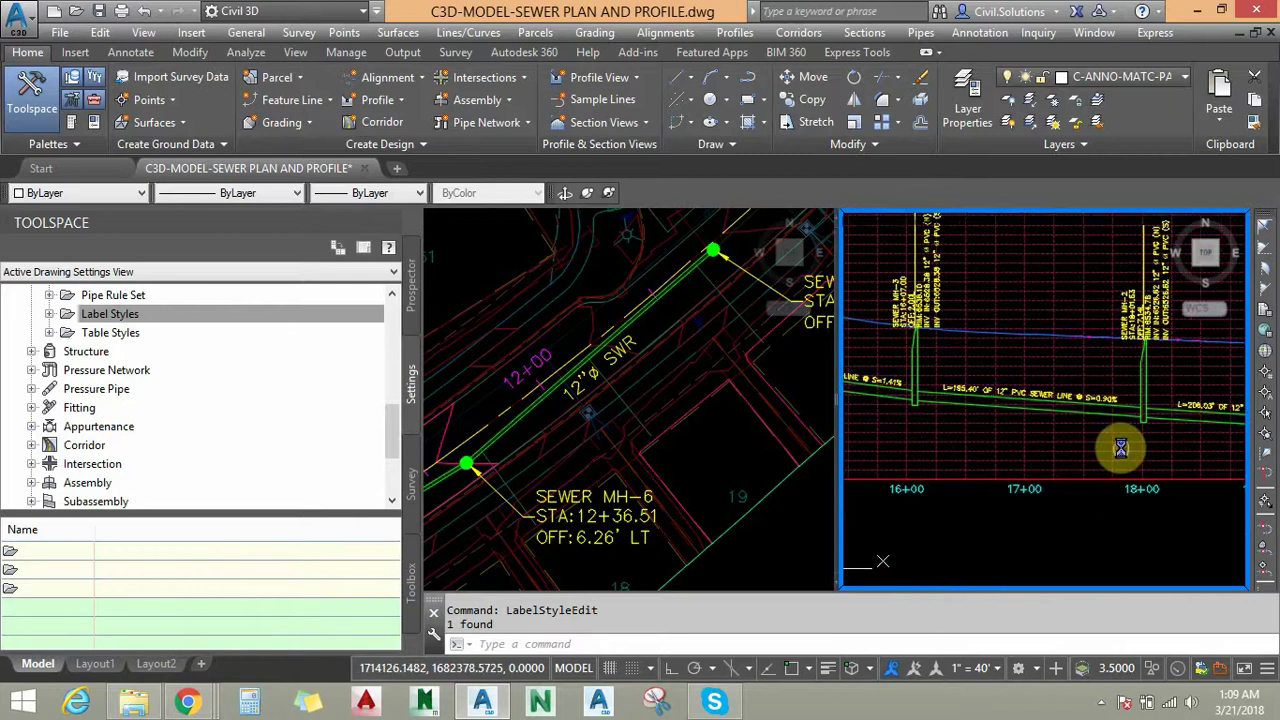
pyautogui.moveTo(1120, 448); pyautogui.dragTo(1279, 437, button='middle')
pyautogui.moveTo(923, 403); pyautogui.dragTo(1003, 399, button='middle')
pyautogui.scroll(2, 1090, 437)
pyautogui.scroll(3, 1078, 414)
pyautogui.scroll(-2, 1056, 373)
pyautogui.scroll(-3, 1056, 370)
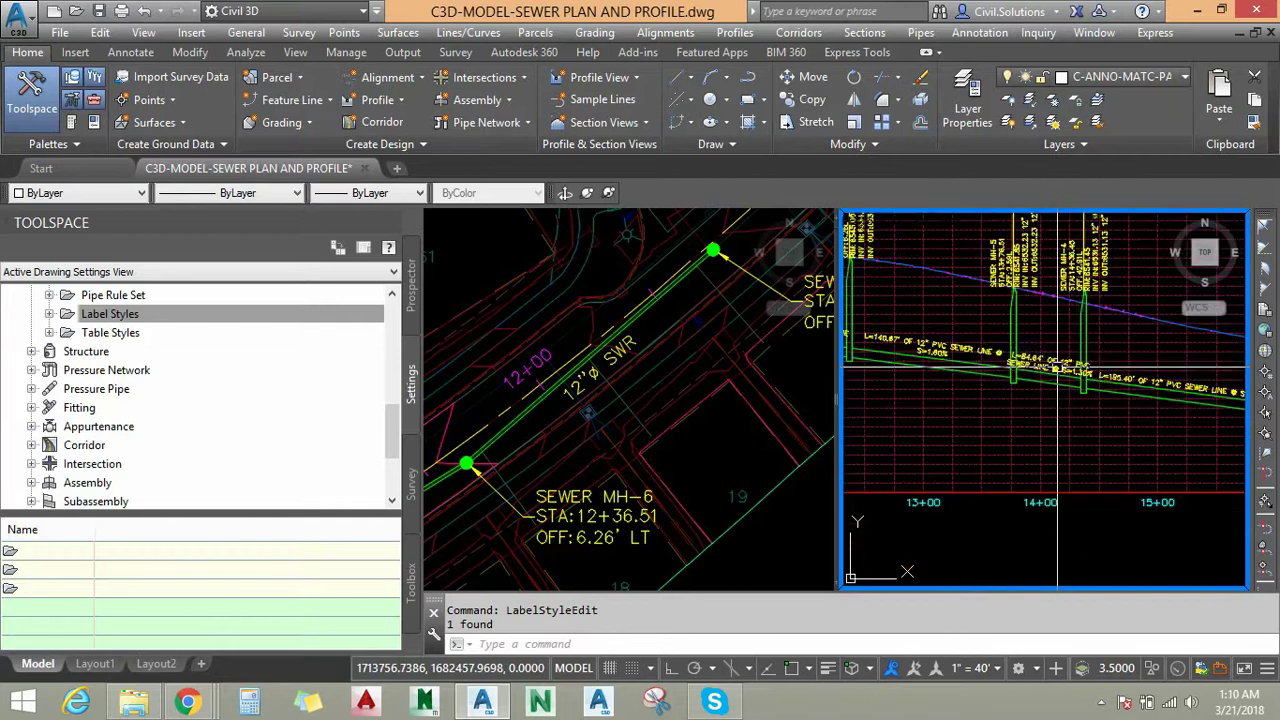
pyautogui.click(719, 441)
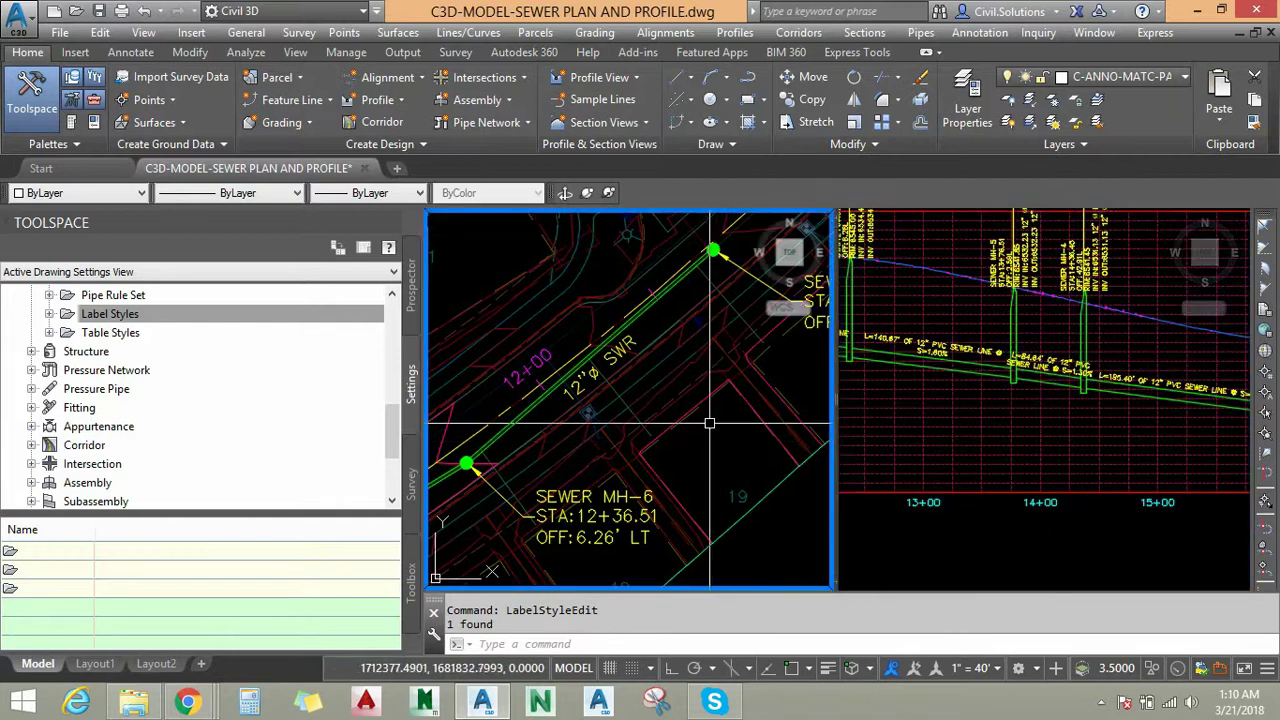
pyautogui.click(1037, 563)
pyautogui.moveTo(1083, 429); pyautogui.dragTo(1250, 487, button='middle')
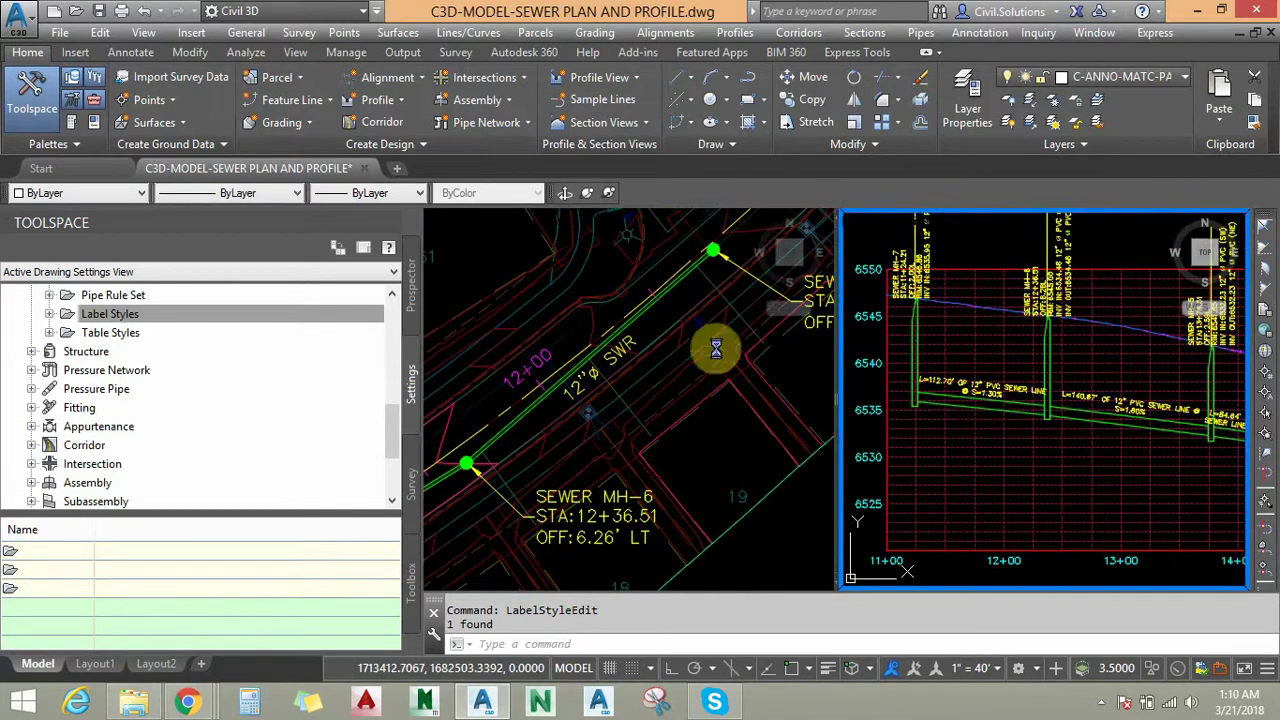
# - Move manhole MH-7 in the plan view towards MH-6, to about station 11+55, offset 7.88' LT, shortening the pipe between them
pyautogui.scroll(5, 697, 310)
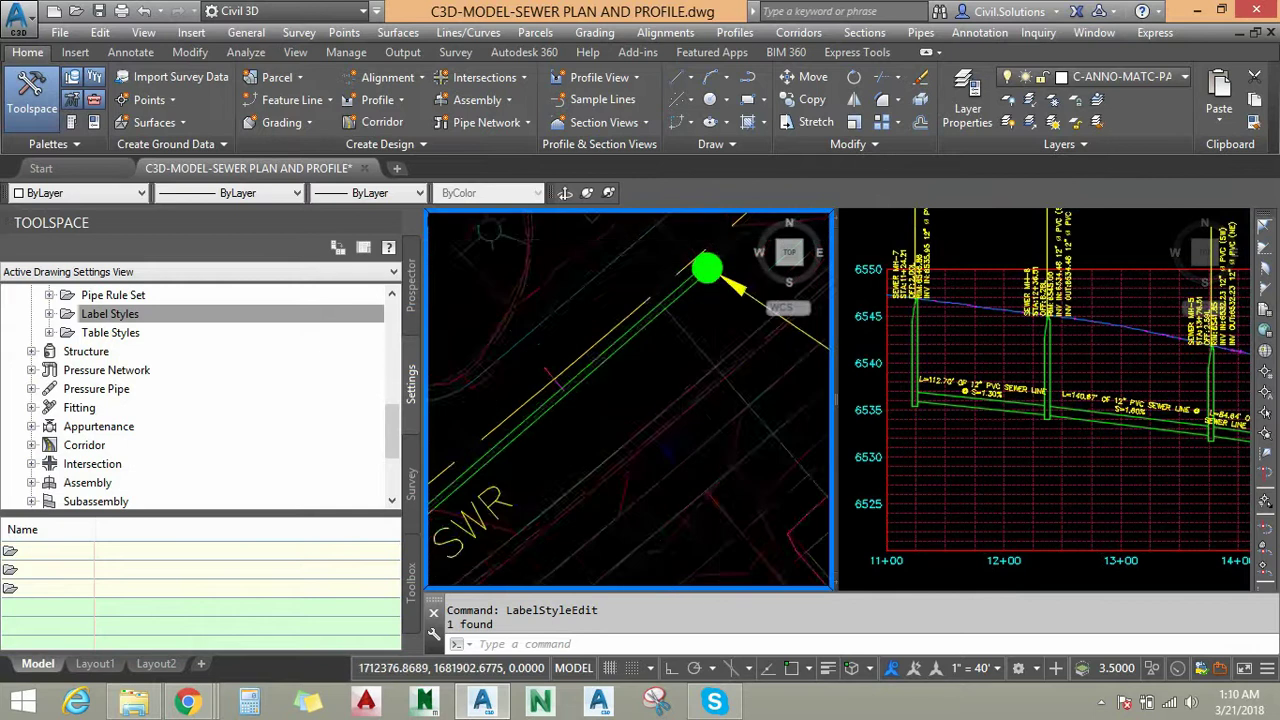
pyautogui.click(702, 284)
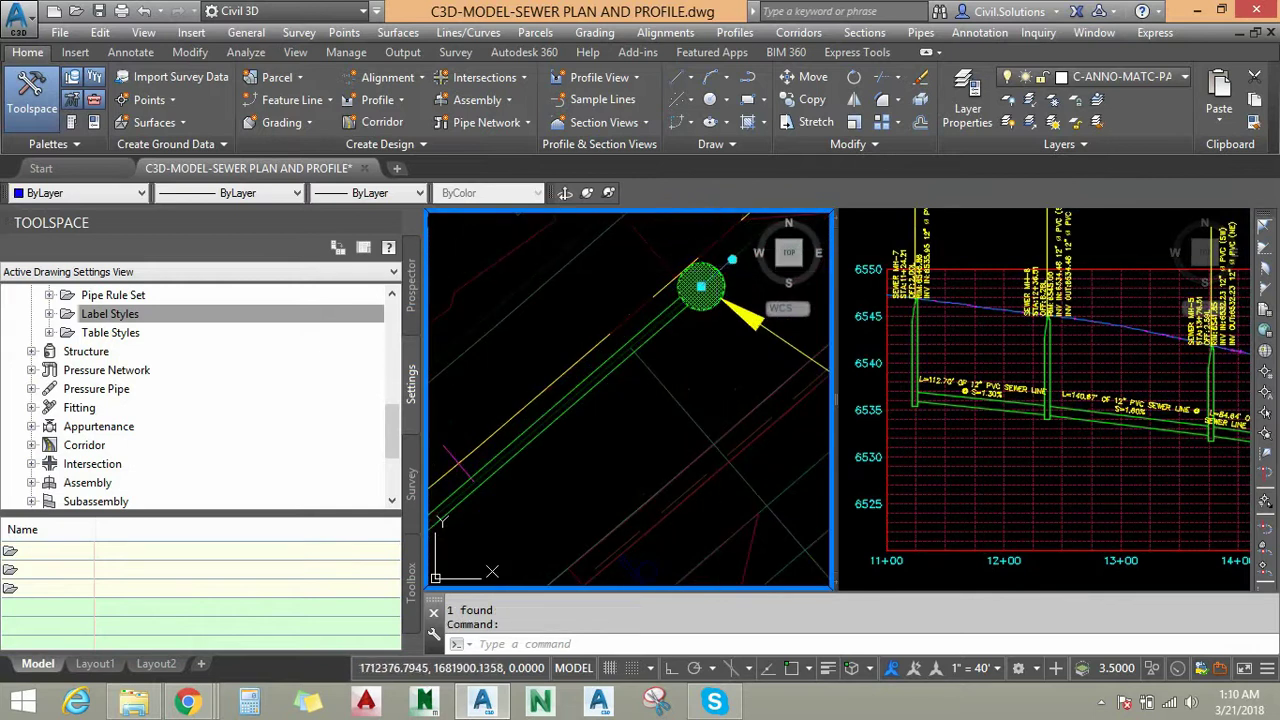
pyautogui.click(701, 287)
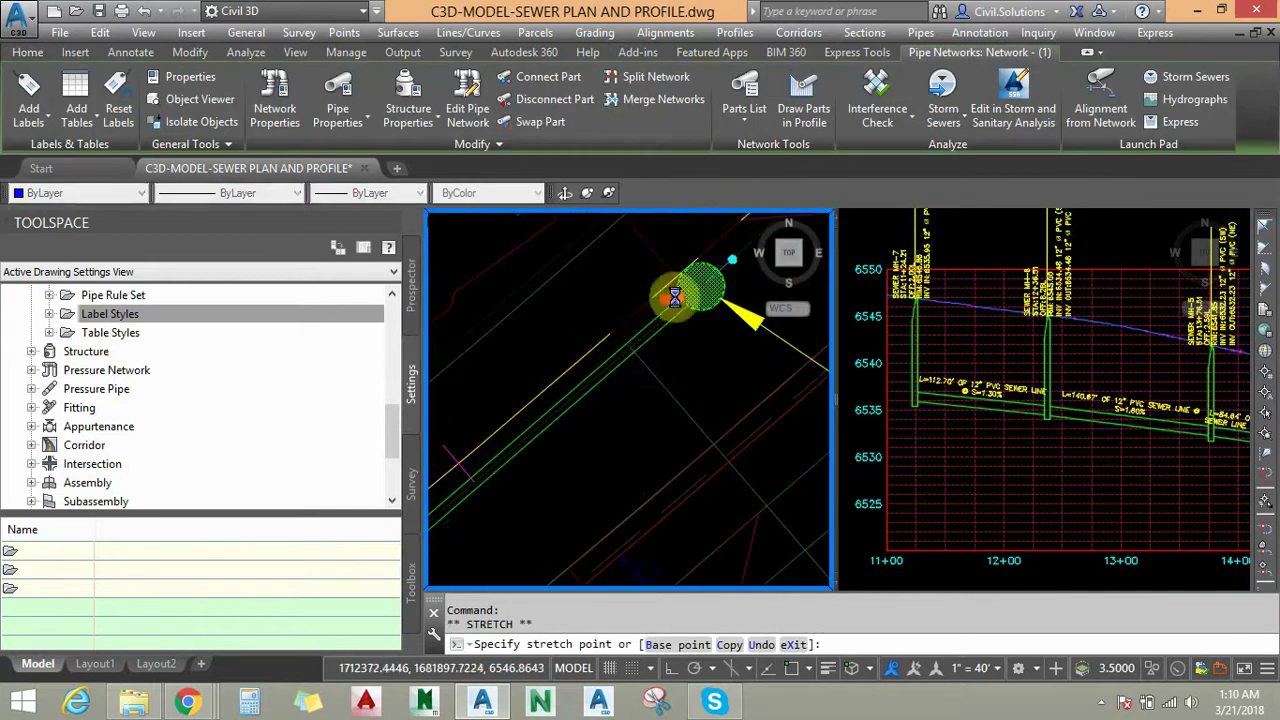
pyautogui.scroll(-4, 680, 293)
pyautogui.scroll(2, 645, 338)
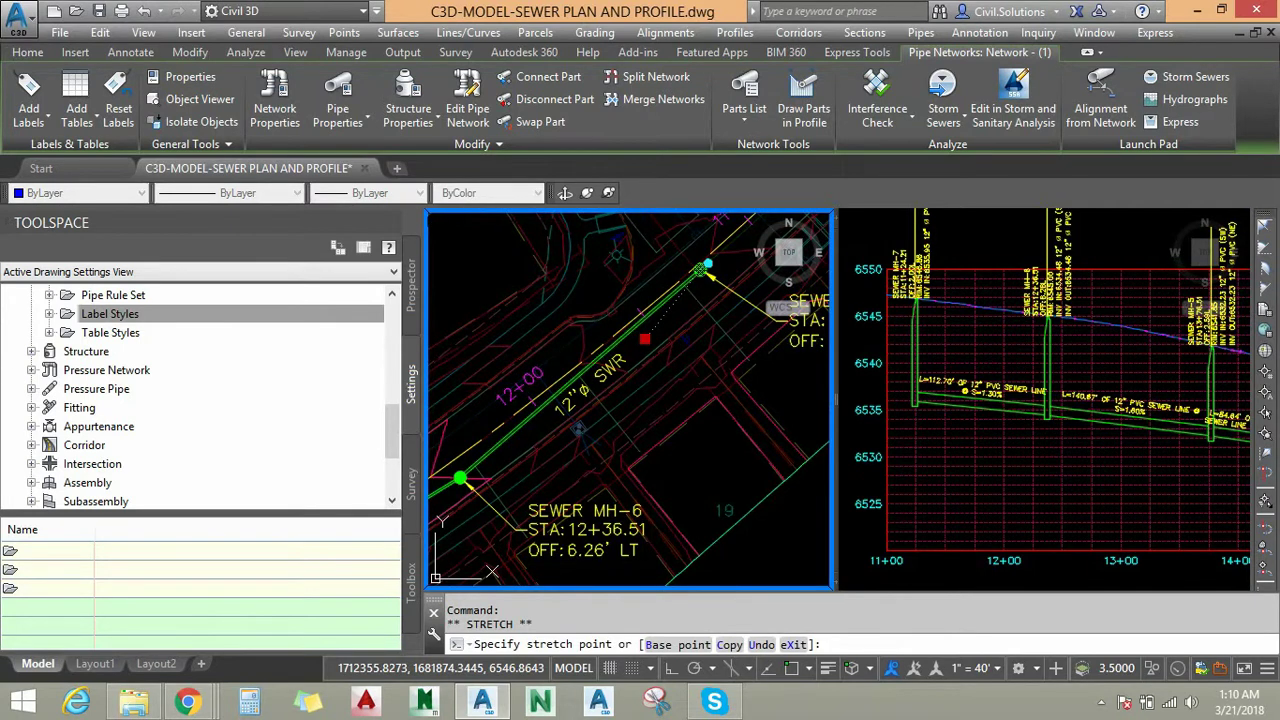
pyautogui.click(645, 339)
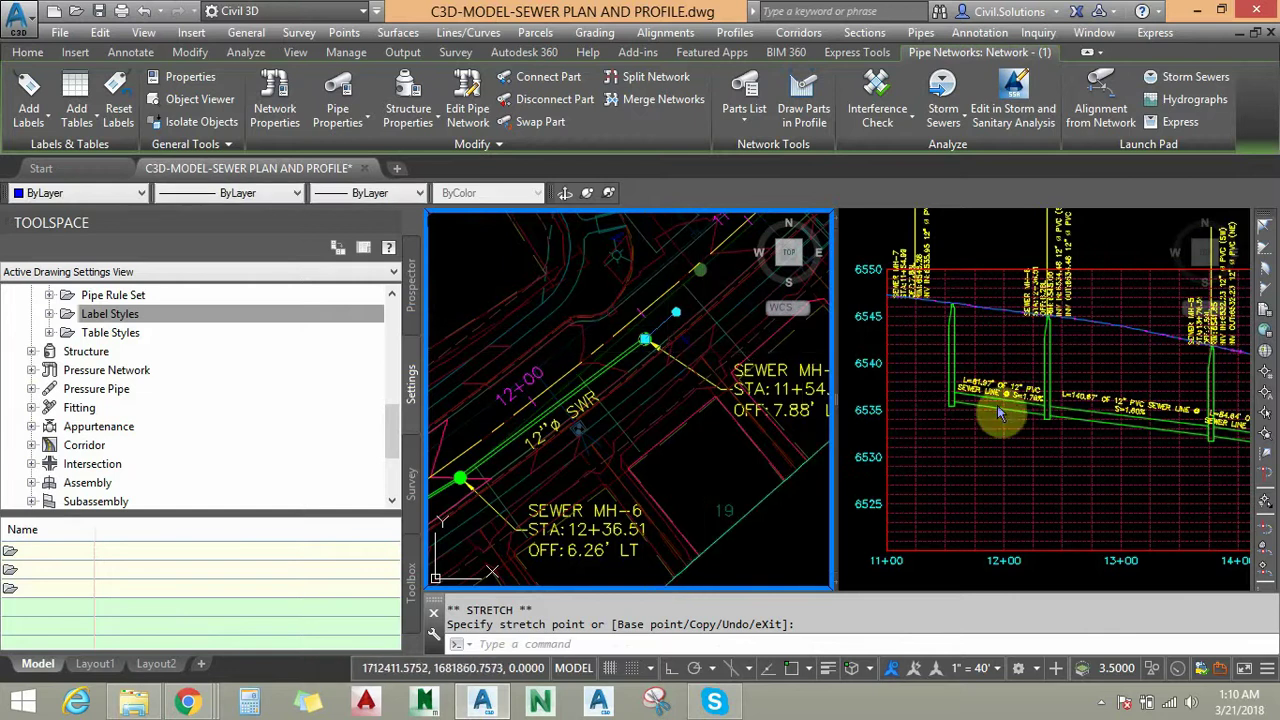
# - Move manhole MH-7 still closer to MH-6, to about station 12+09, offset 2.17' RT
pyautogui.click(645, 340)
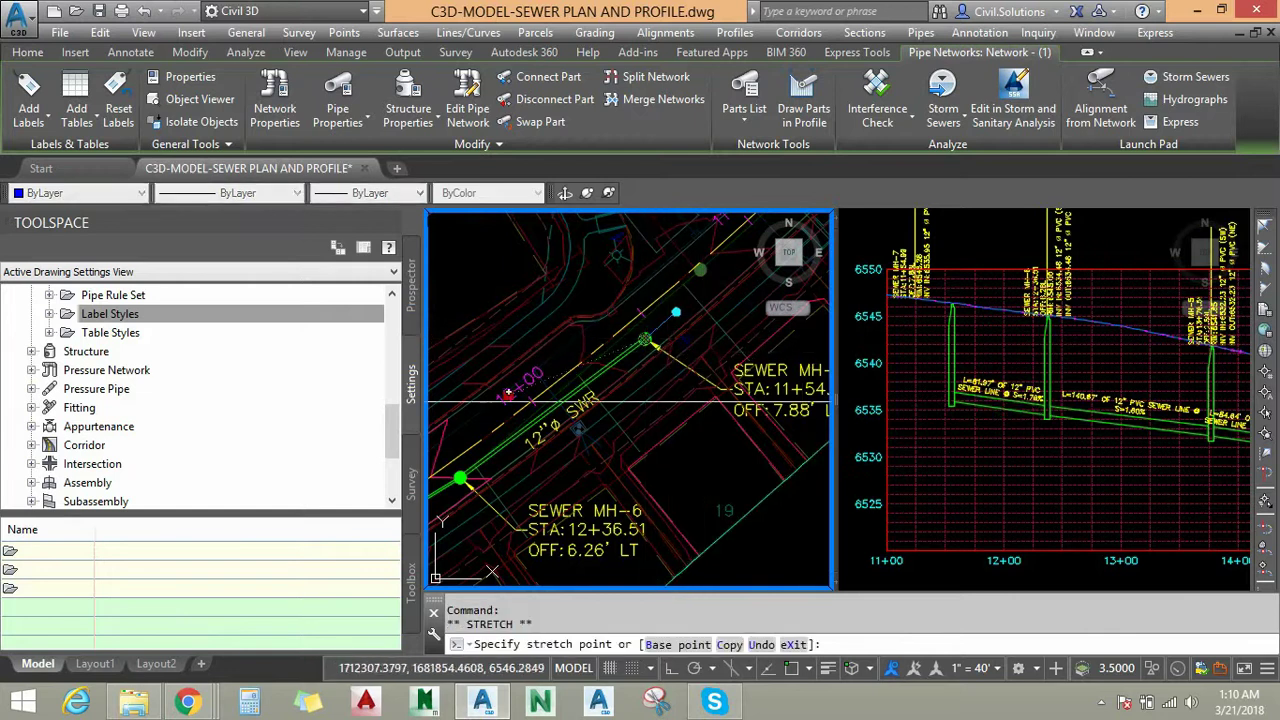
pyautogui.scroll(4, 513, 425)
pyautogui.moveTo(500, 356); pyautogui.dragTo(686, 317, button='middle')
pyautogui.scroll(-2, 686, 317)
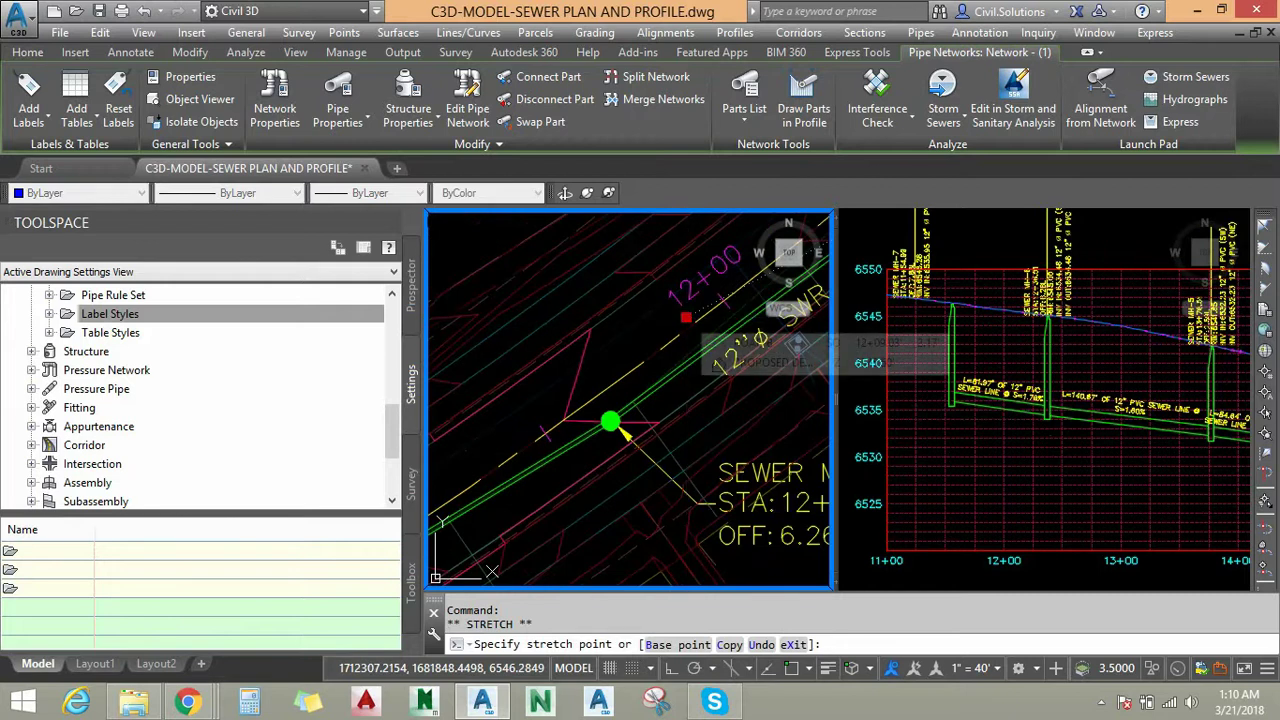
pyautogui.click(685, 318)
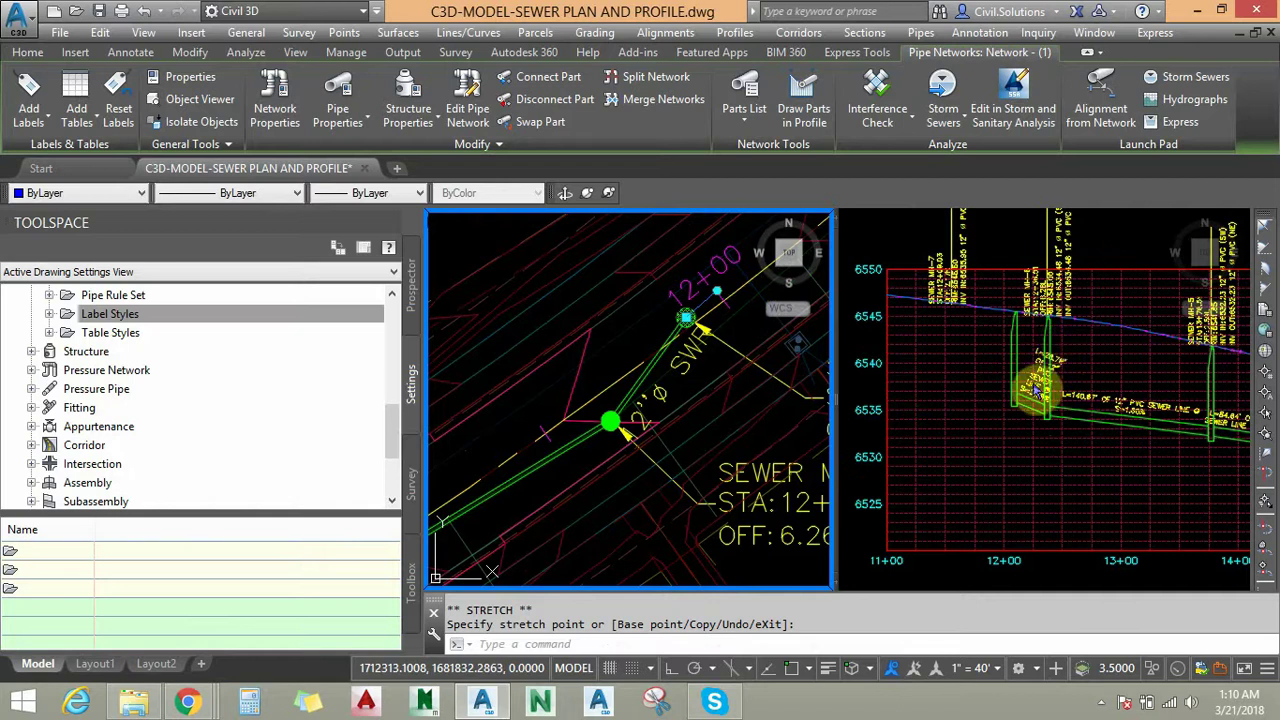
# - Move manhole MH-7 away from MH-6 to about station 11+58, offset 8.30' LT, lengthening the connecting pipe
pyautogui.click(686, 318)
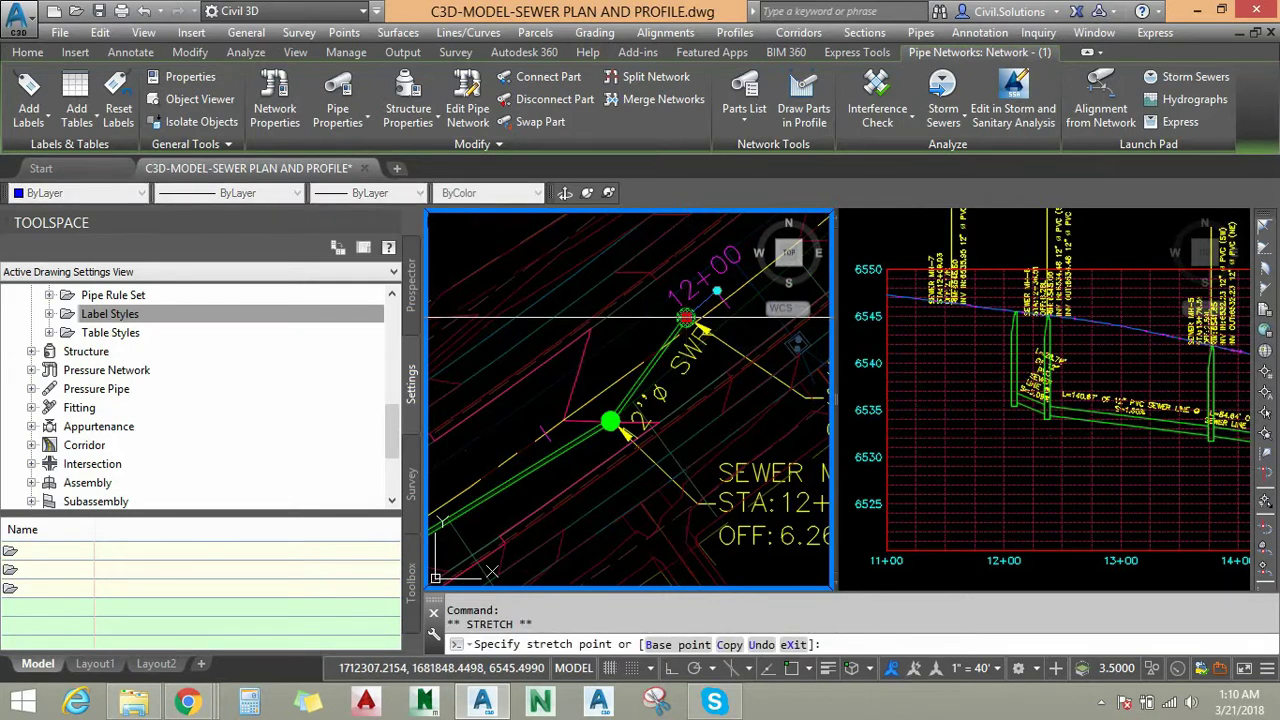
pyautogui.moveTo(752, 322); pyautogui.dragTo(672, 306, button='middle')
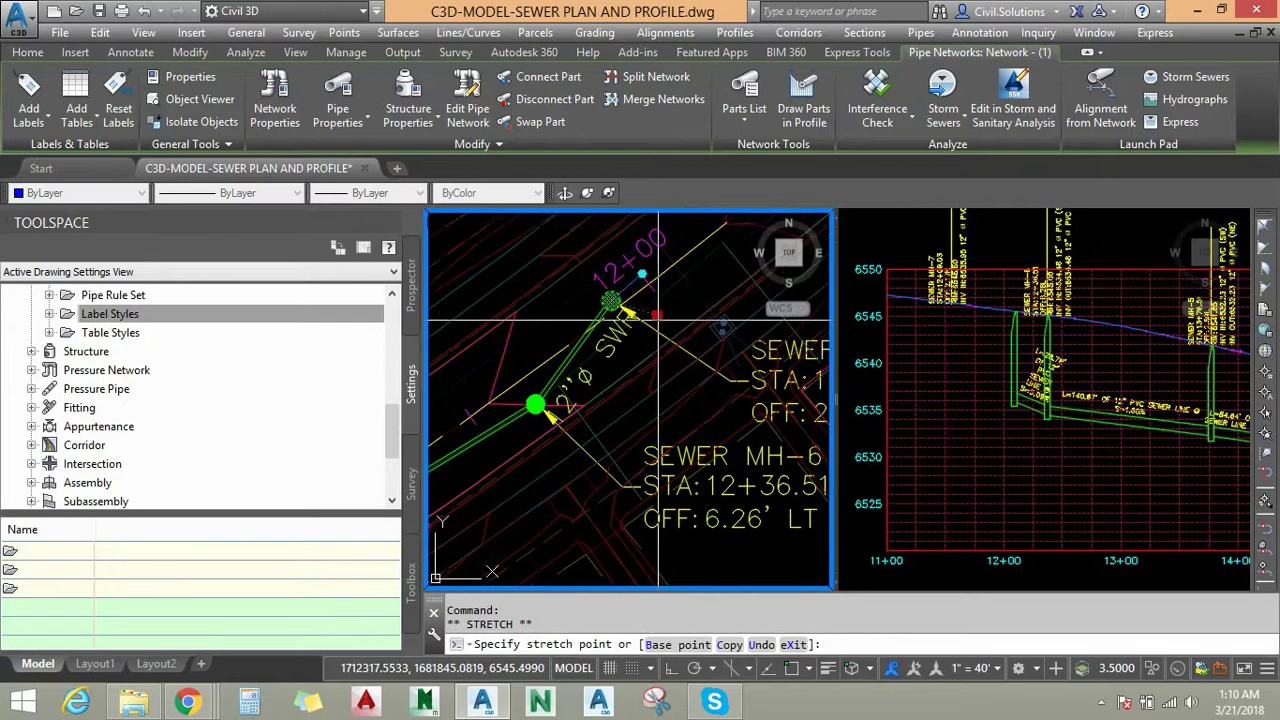
pyautogui.moveTo(742, 257); pyautogui.dragTo(664, 368, button='middle')
pyautogui.scroll(-2, 664, 368)
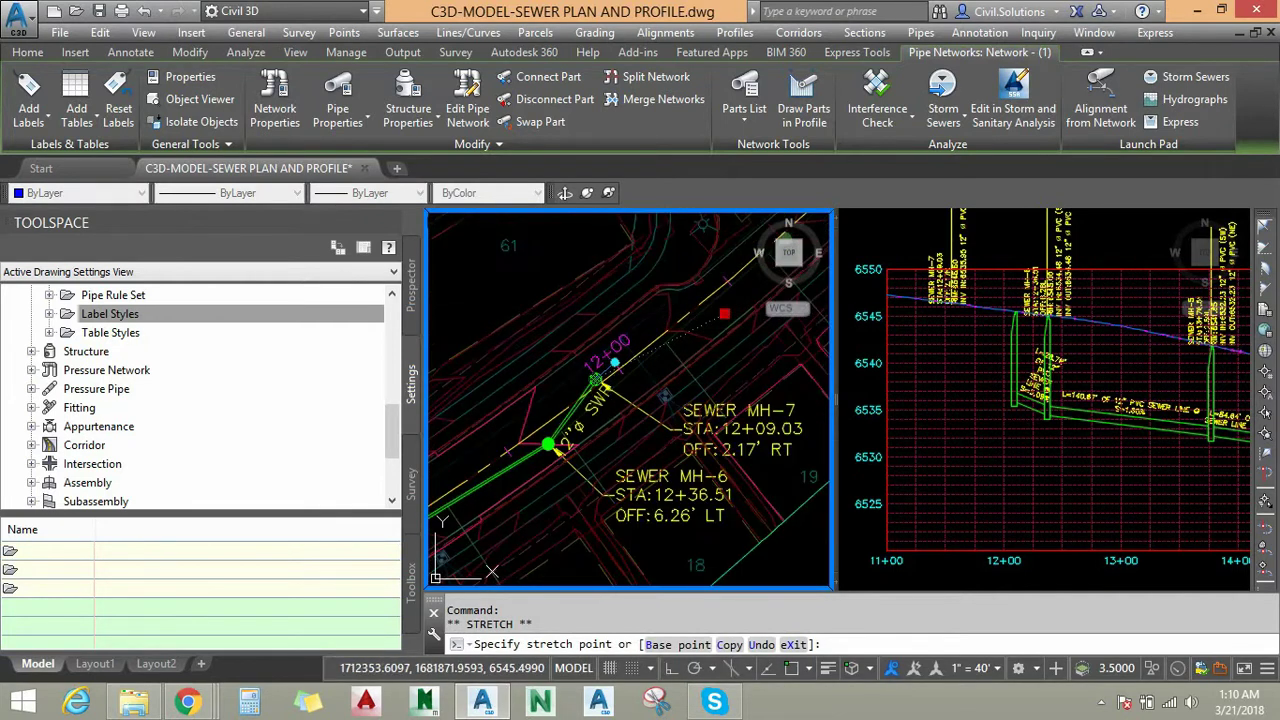
pyautogui.click(724, 314)
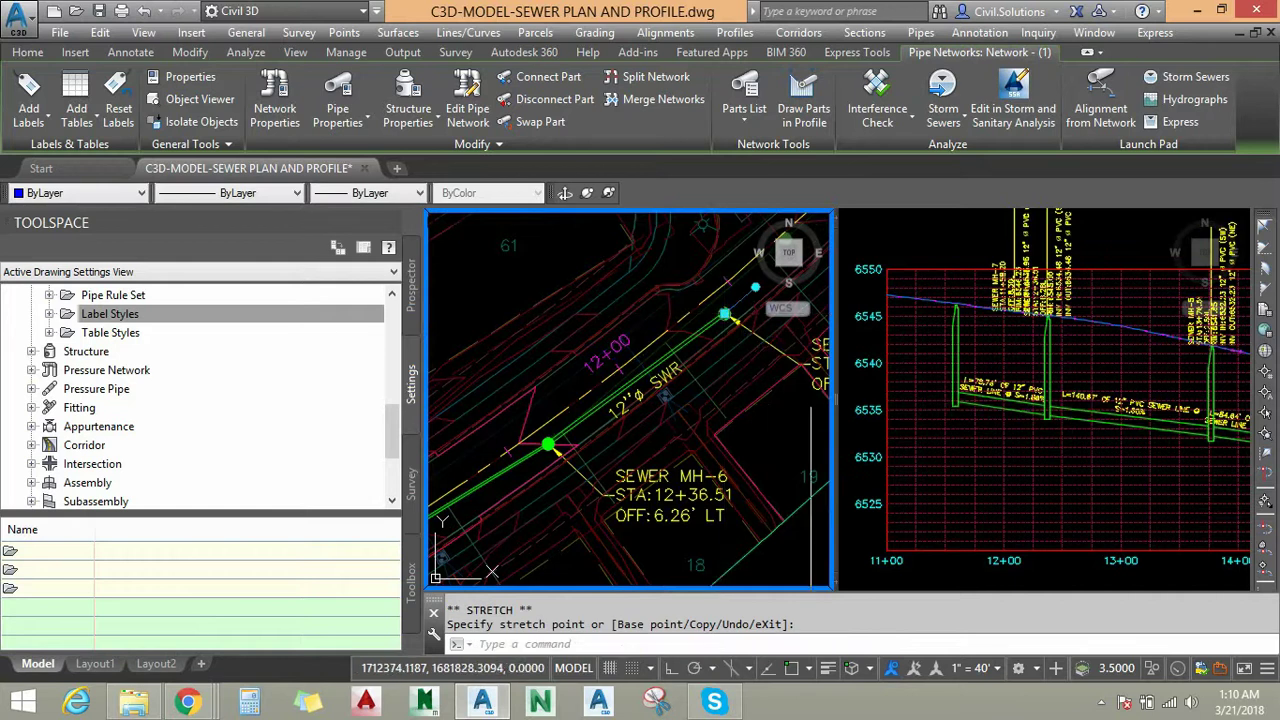
# - Deselect MH-7 and move manhole MH-4 in the plan view to about station 14+59, offset 28.33' LT
pyautogui.moveTo(694, 316); pyautogui.dragTo(573, 454, button='middle')
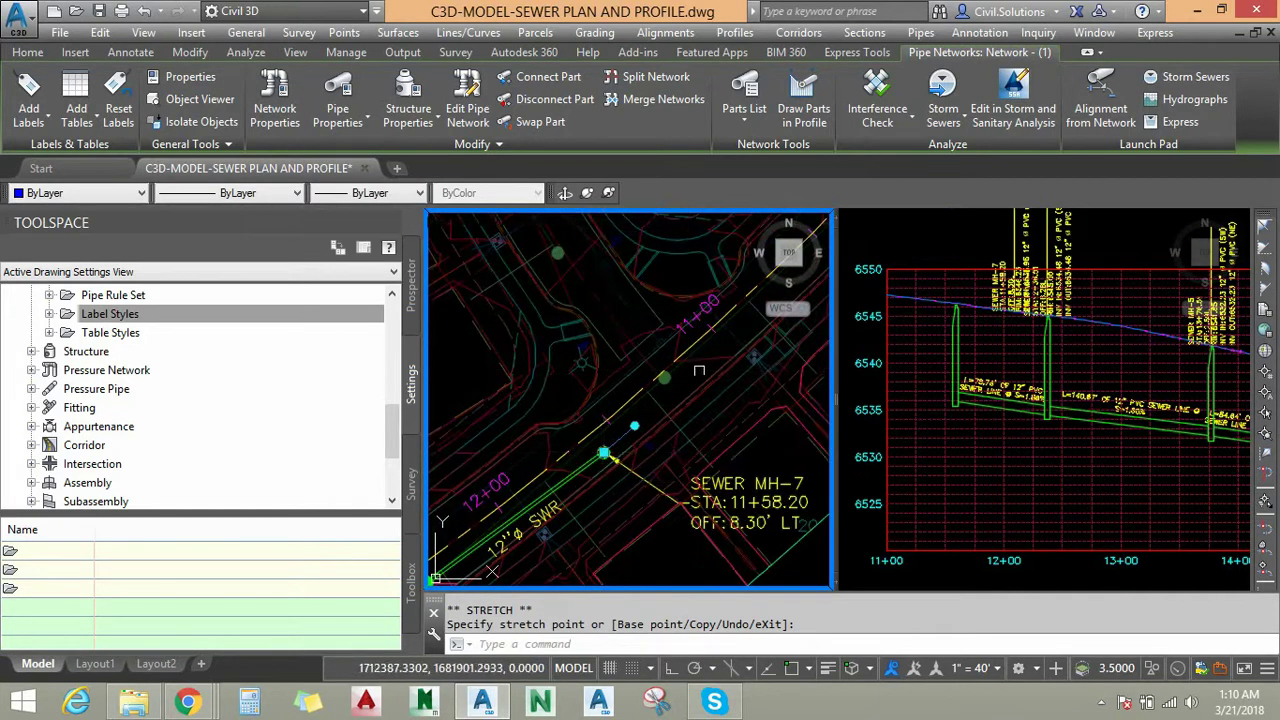
pyautogui.scroll(-4, 720, 330)
pyautogui.scroll(5, 720, 330)
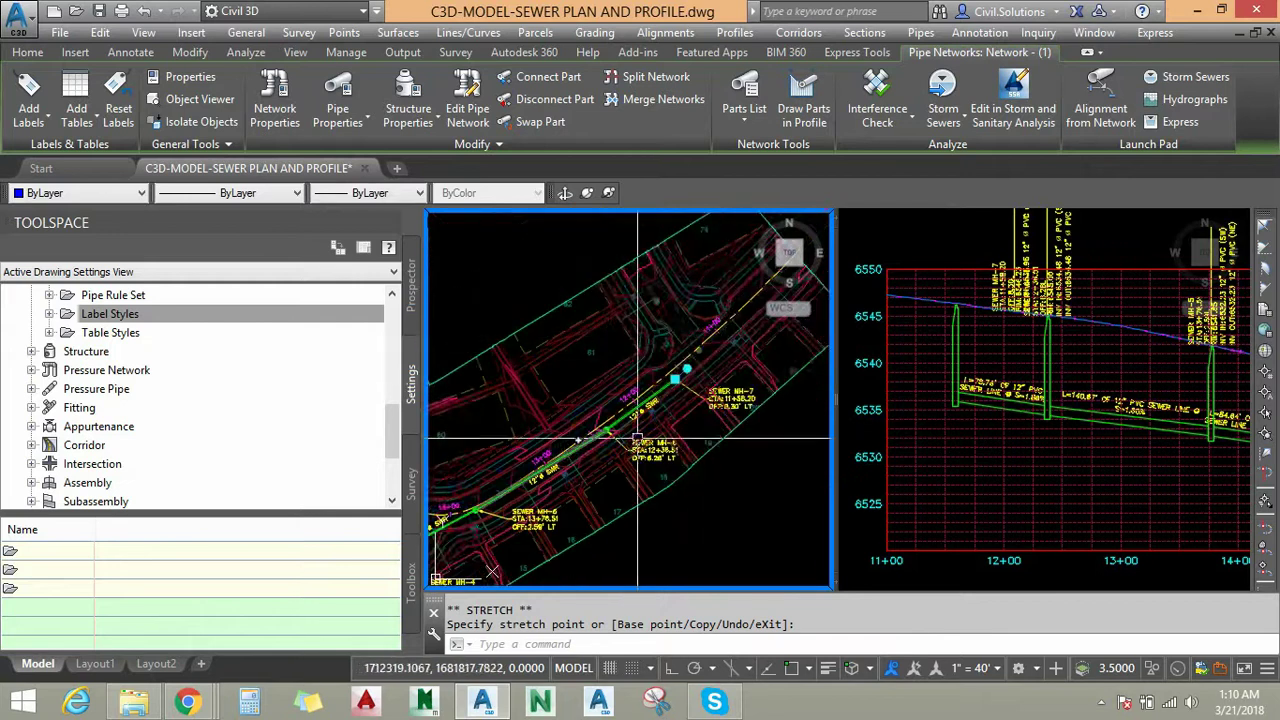
pyautogui.press('Escape')
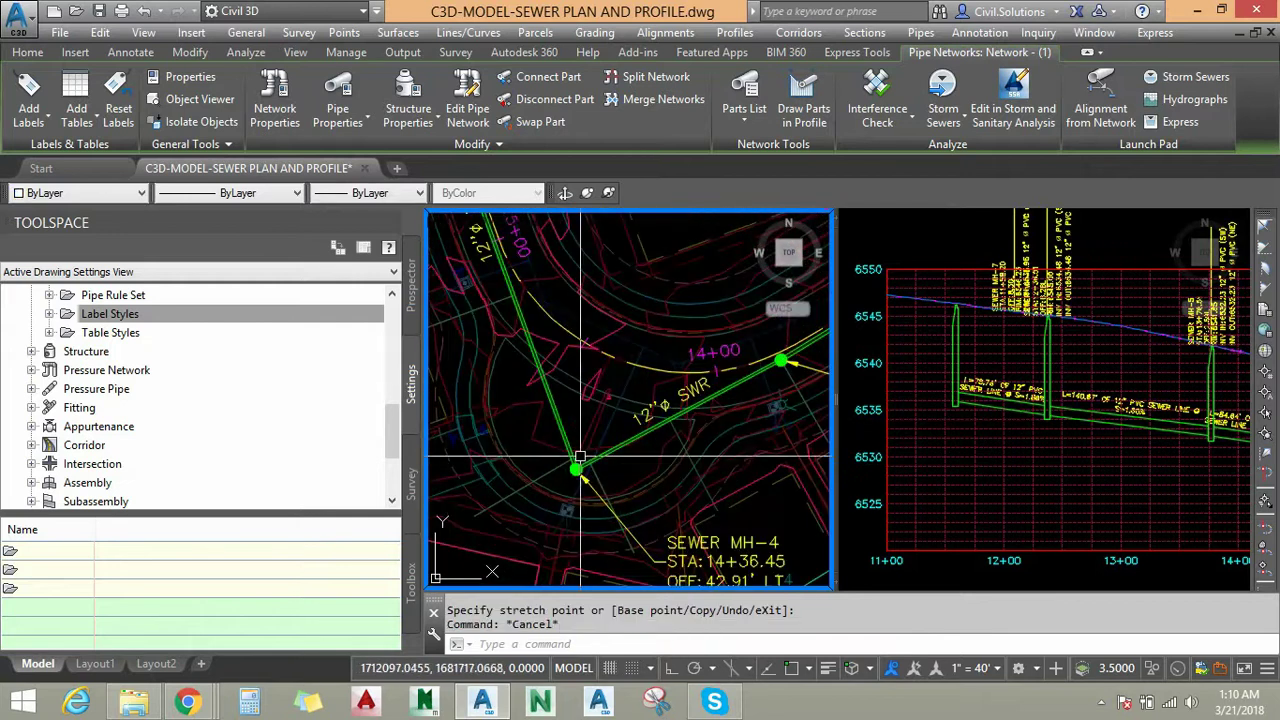
pyautogui.scroll(2, 576, 472)
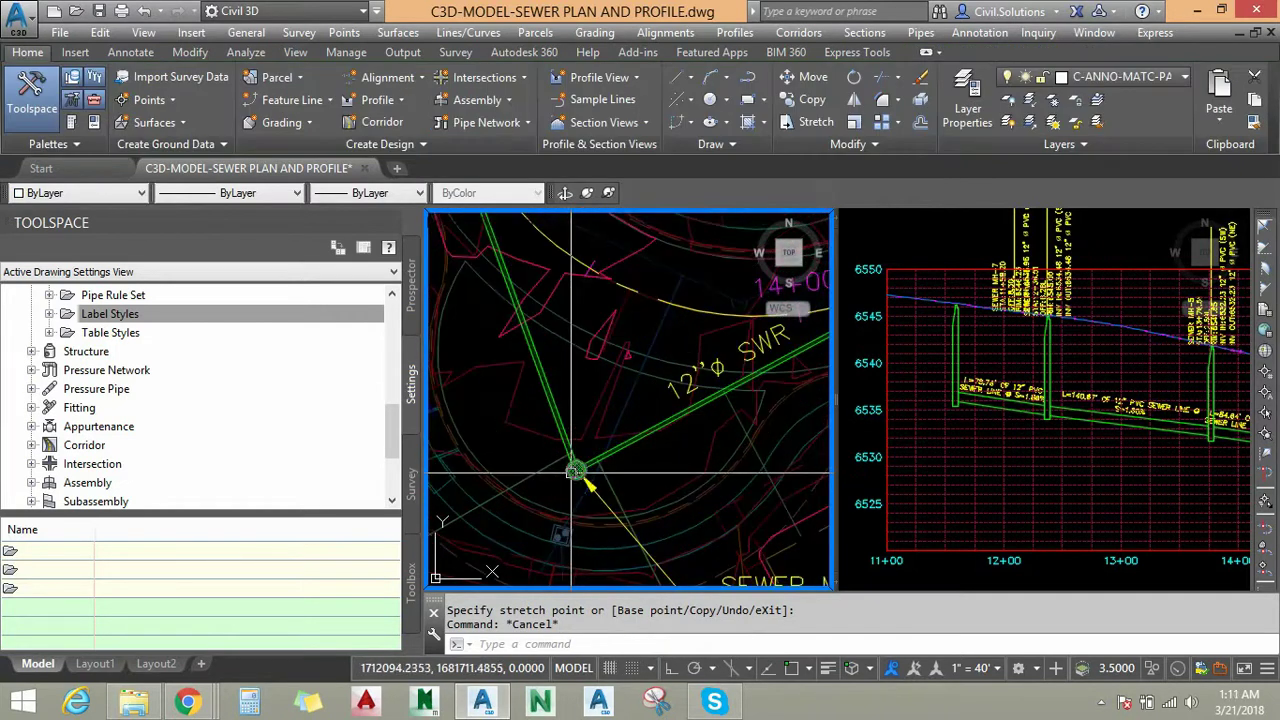
pyautogui.click(576, 472)
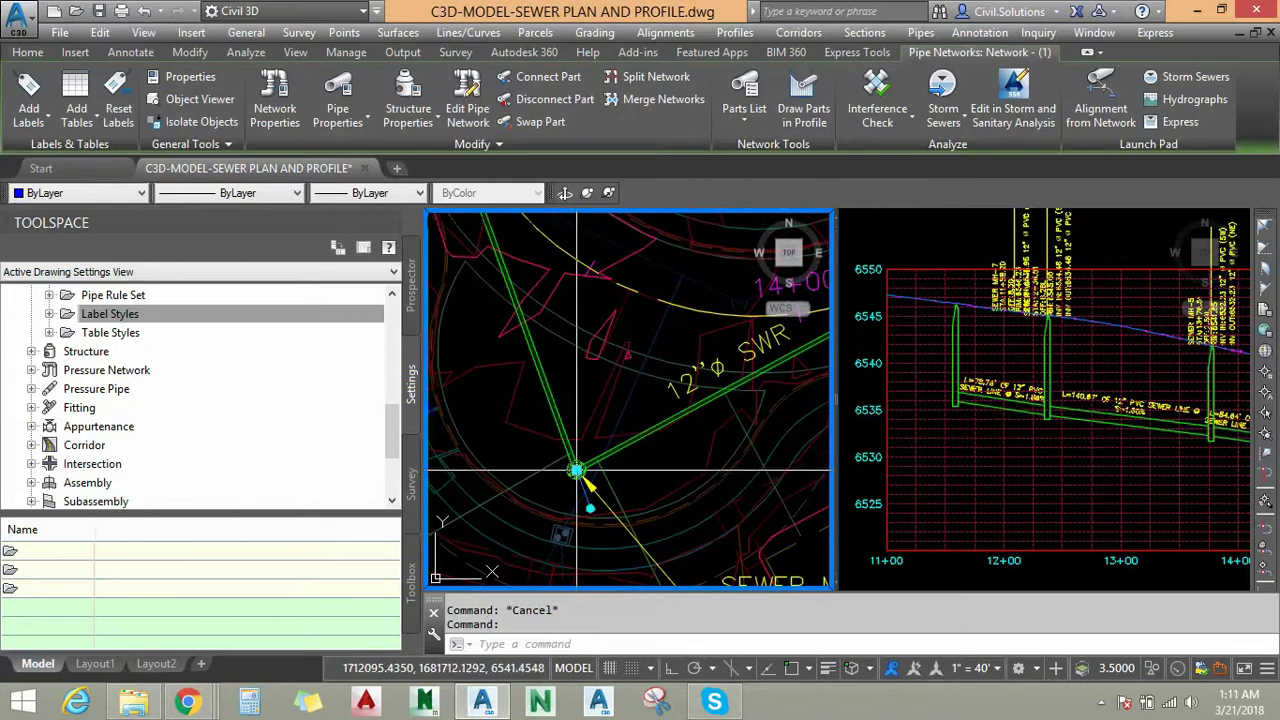
pyautogui.click(576, 470)
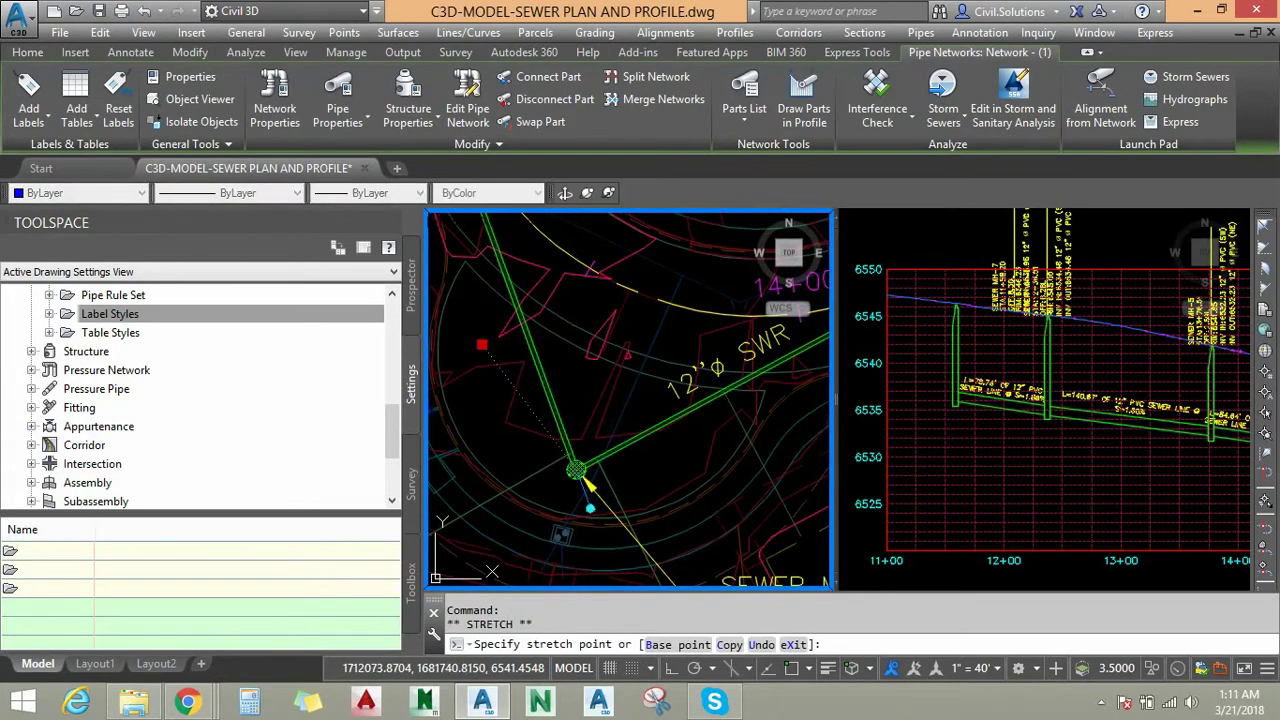
pyautogui.click(482, 345)
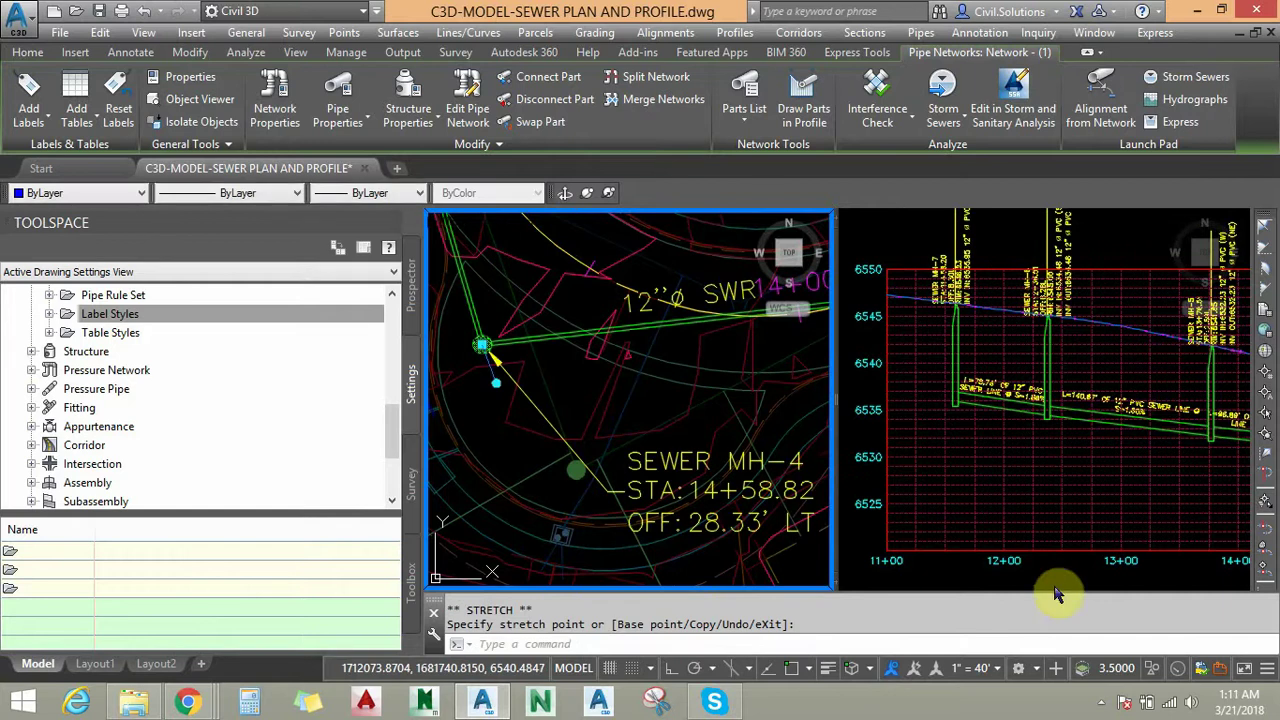
# - Examine how the pipe labels on both sides of MH-4 fit their pipes in the profile view
pyautogui.click(1100, 585)
pyautogui.moveTo(1145, 520); pyautogui.dragTo(923, 517, button='middle')
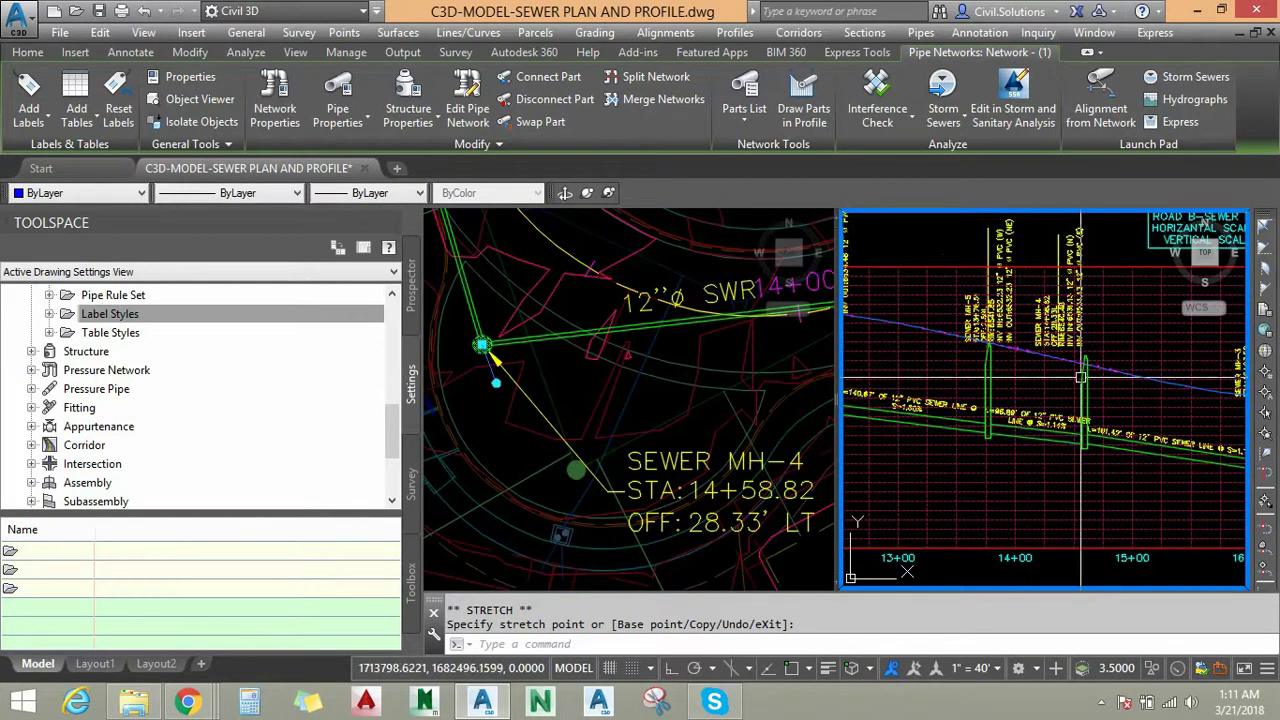
pyautogui.scroll(-2, 1029, 430)
pyautogui.scroll(-2, 1029, 430)
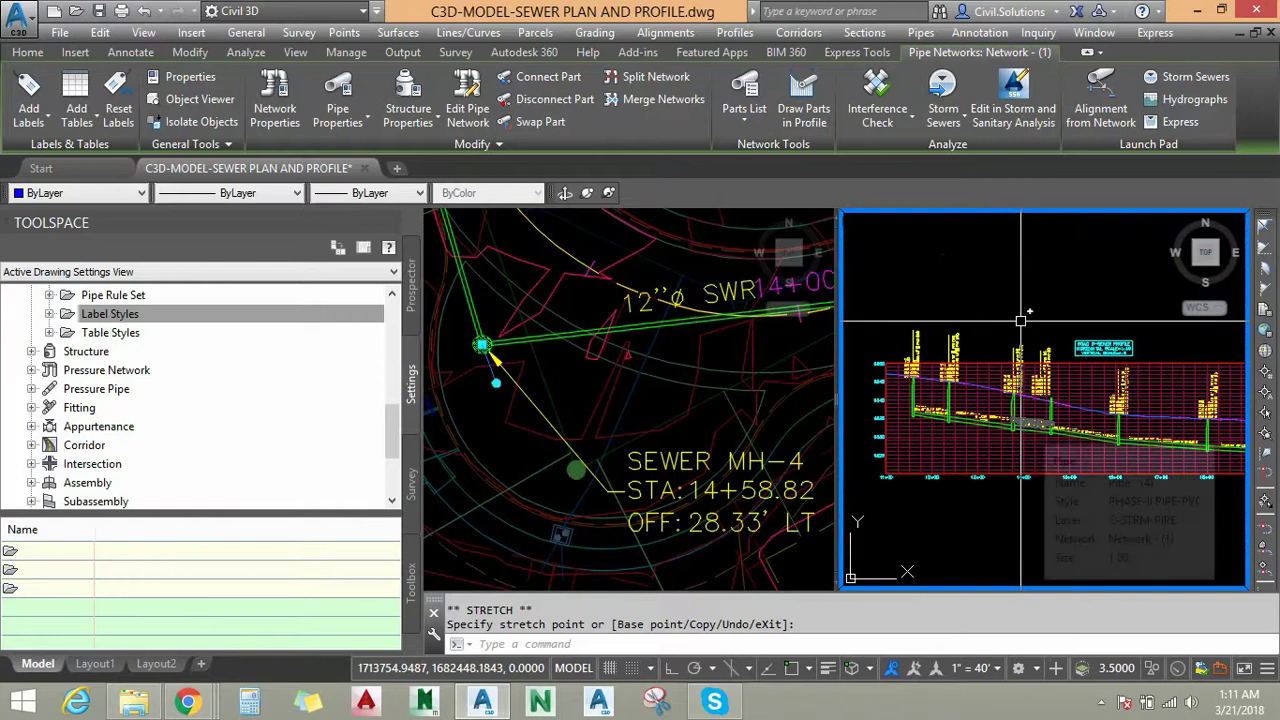